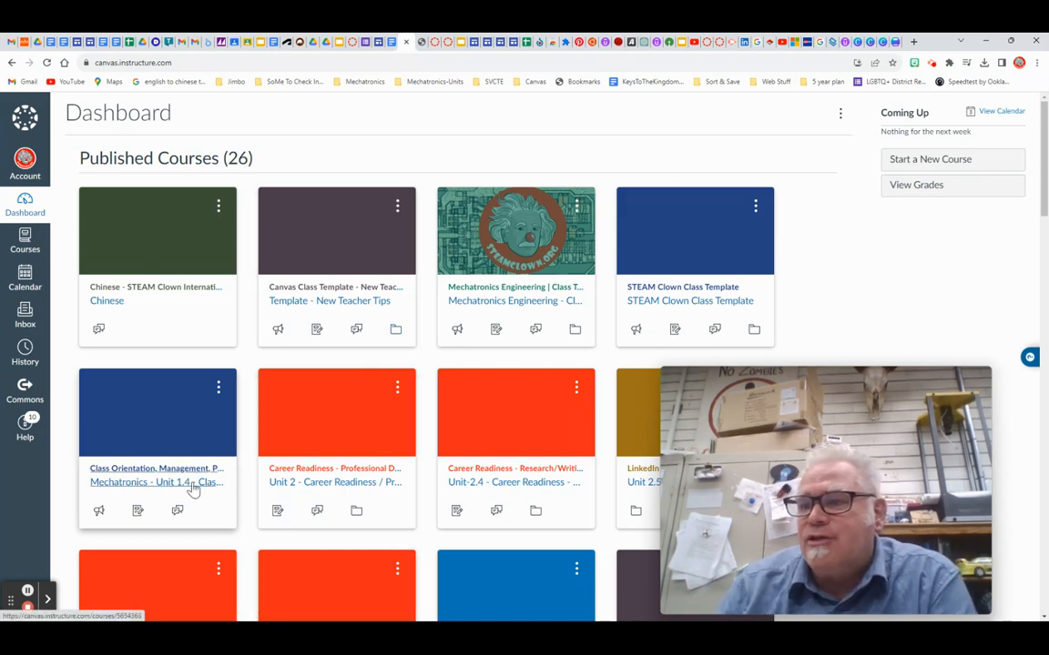
# - Open the Template - New Teacher Tips course, look through its modules and open the course settings
pyautogui.click(305, 297)
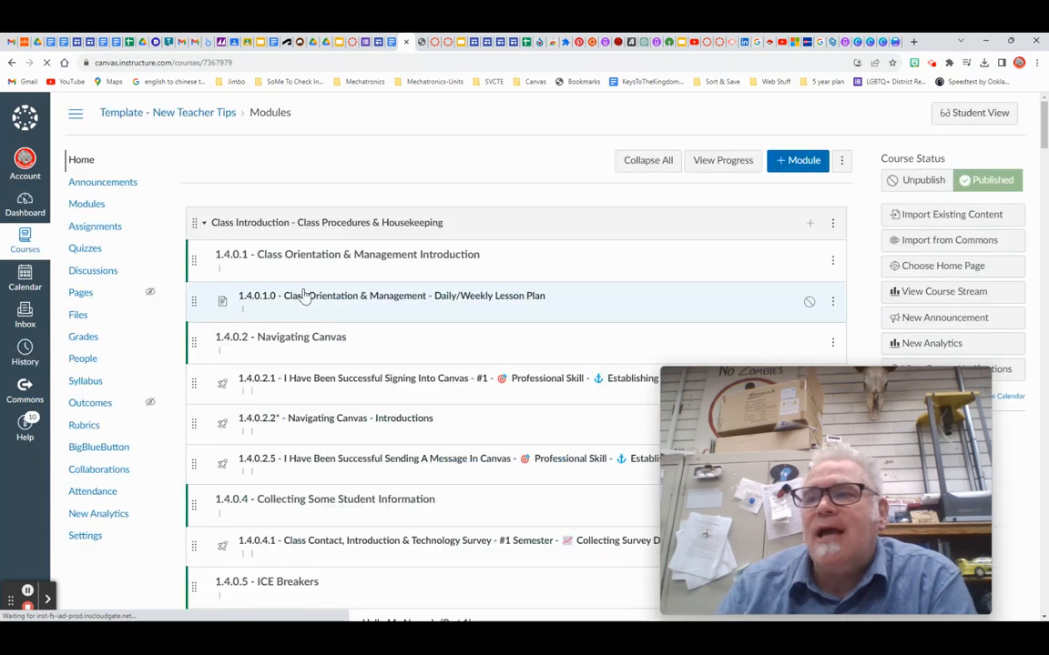
pyautogui.scroll(-2, 329, 331)
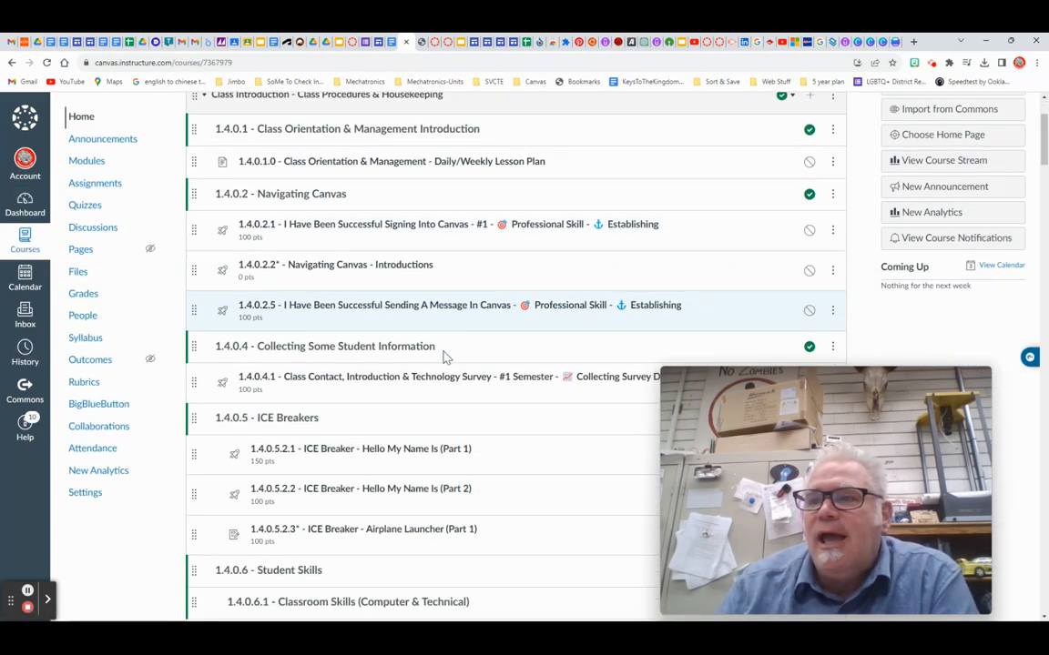
pyautogui.scroll(2, 445, 357)
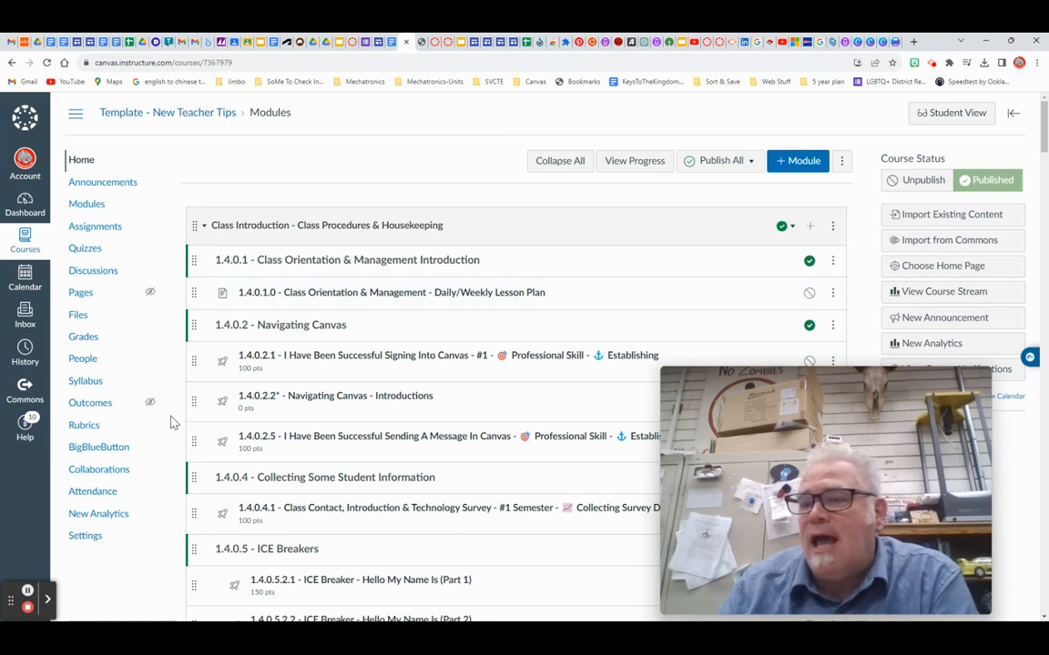
pyautogui.scroll(-7, 163, 423)
pyautogui.click(86, 493)
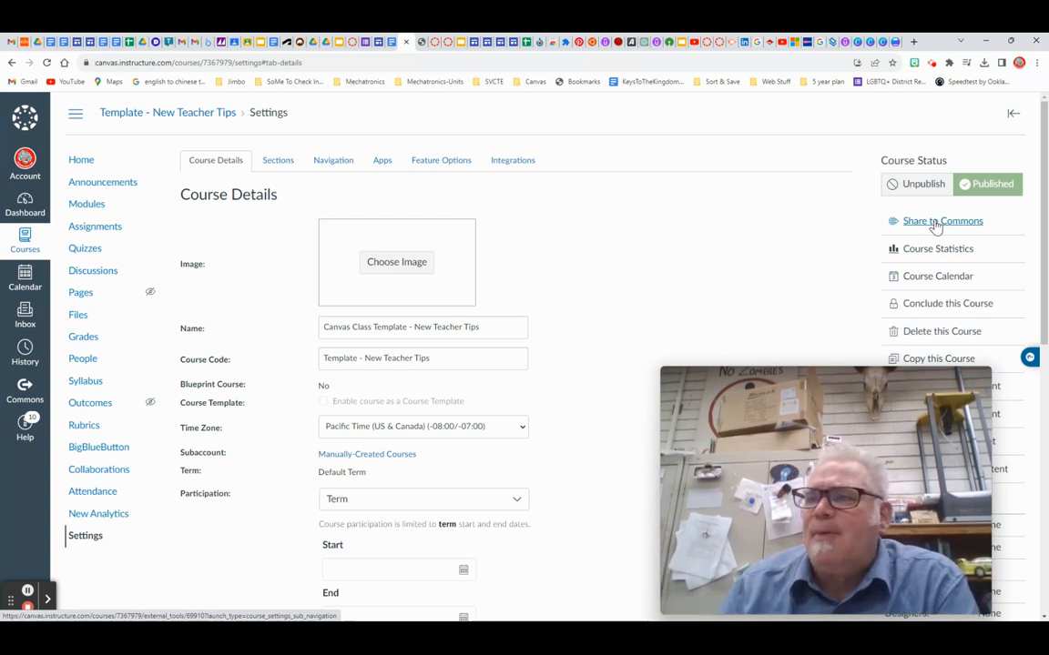
# - Search Commons for "STEAM Clown" and sort the results by Latest
pyautogui.click(24, 393)
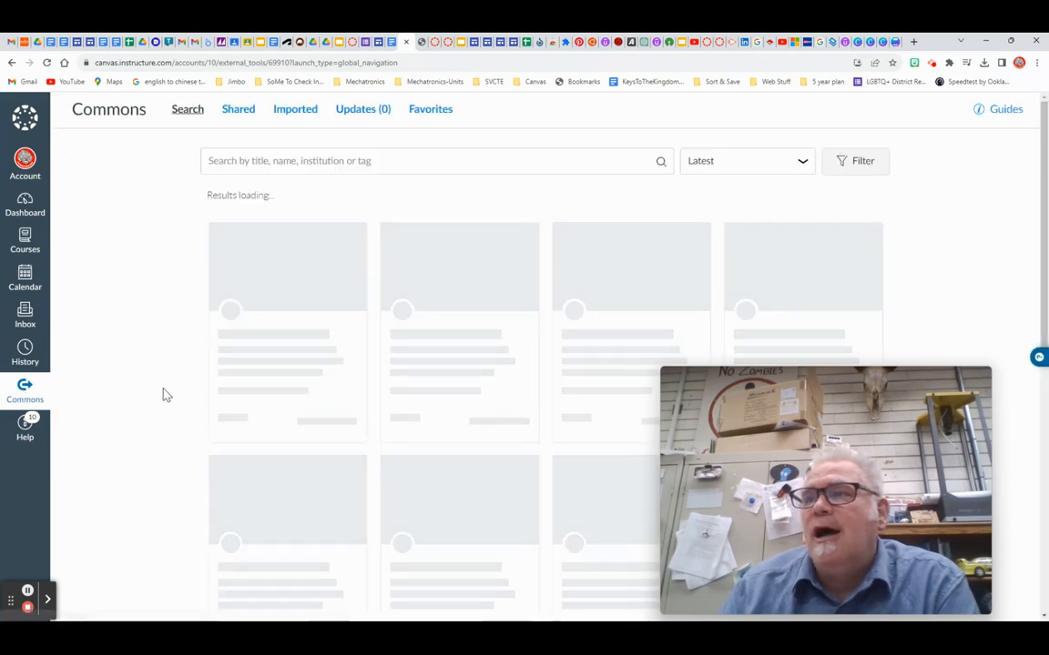
pyautogui.click(231, 164)
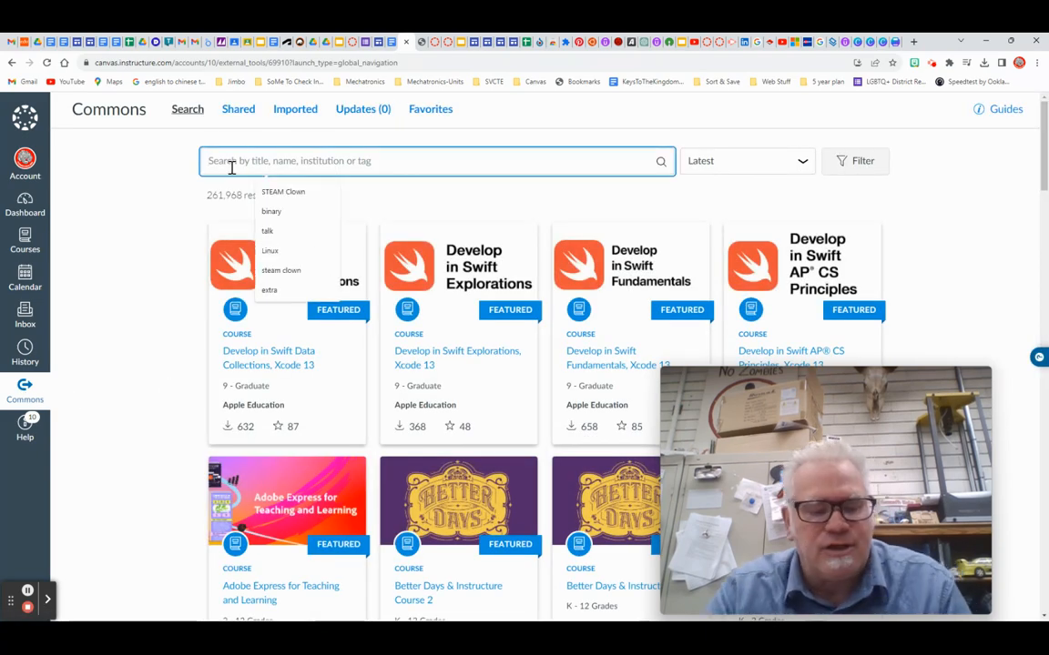
pyautogui.write('STEAM C')
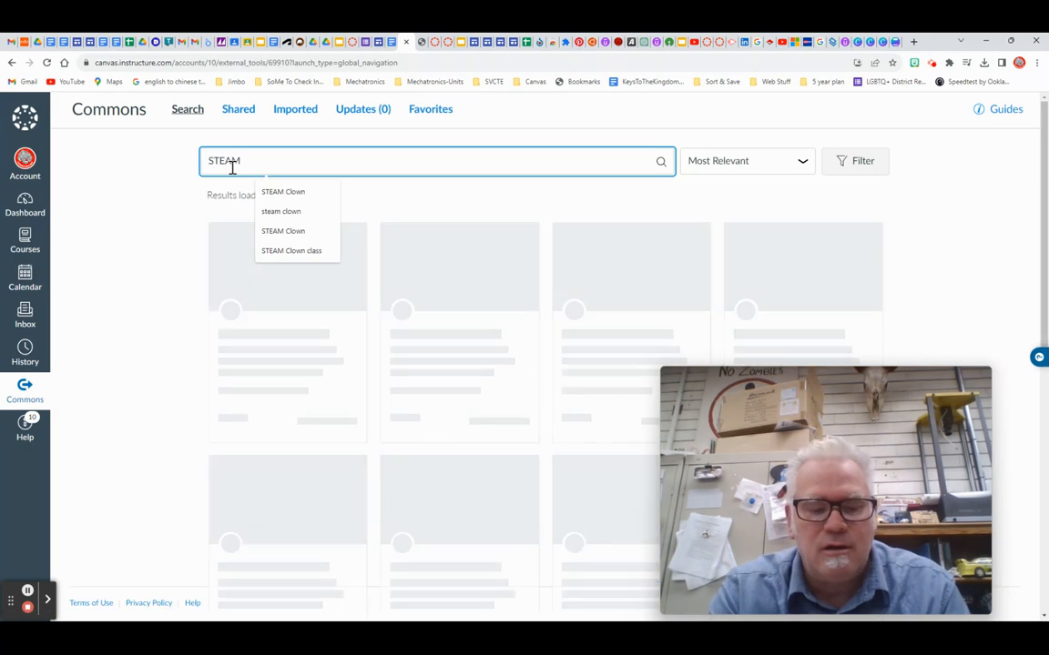
pyautogui.write('lown')
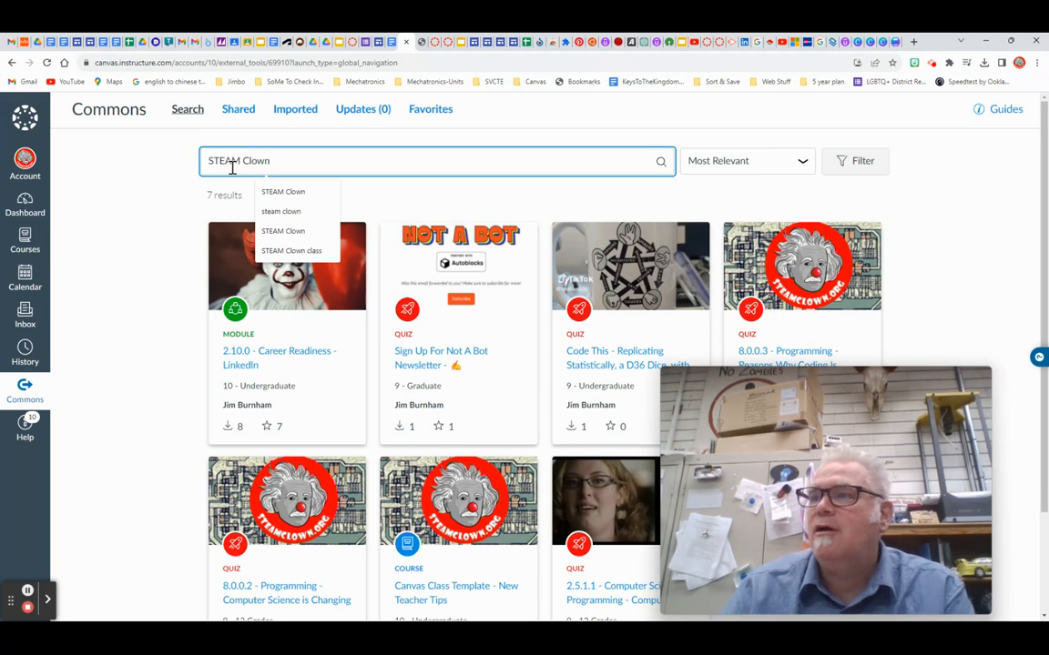
pyautogui.click(292, 195)
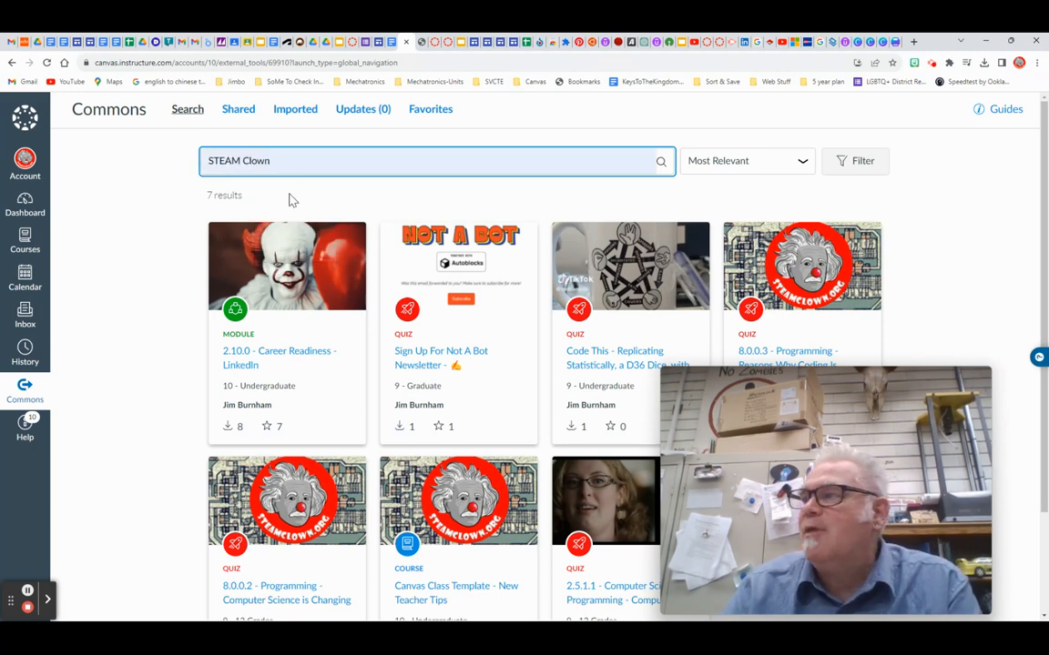
pyautogui.click(801, 169)
pyautogui.click(745, 208)
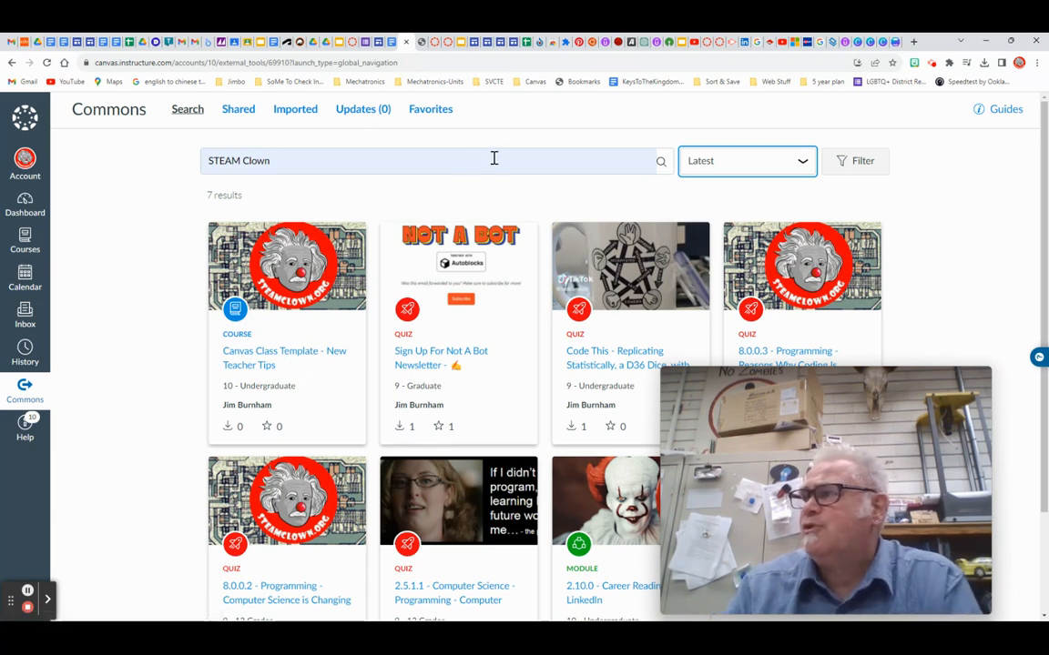
# - Switch to the school's Canvas dashboard and open the modules of the unpublished Mech-Sandbox course
pyautogui.click(693, 42)
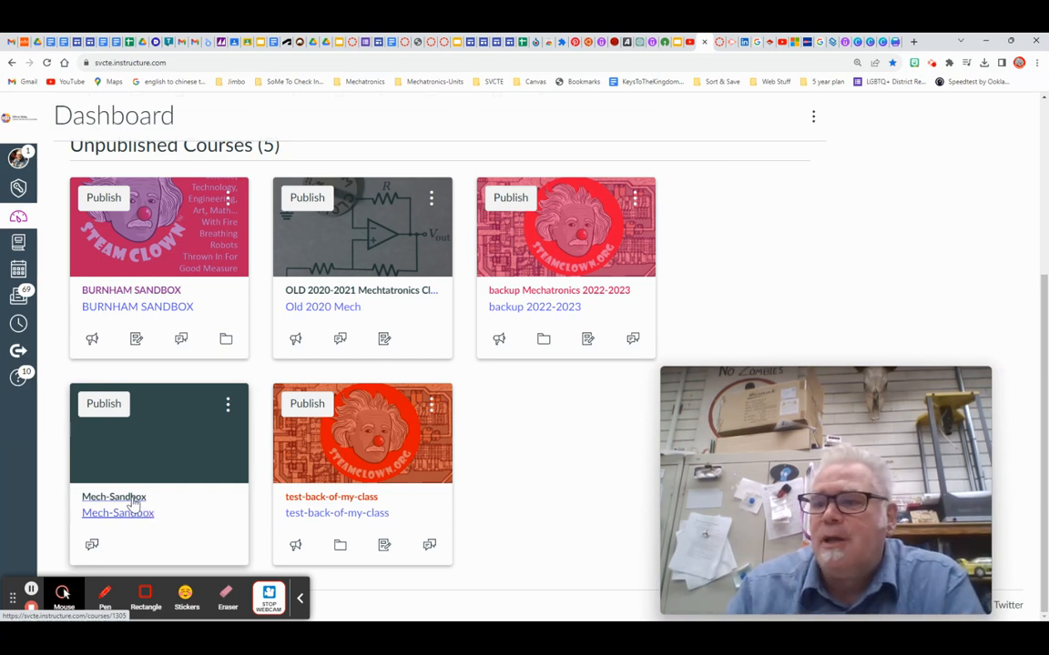
pyautogui.click(134, 501)
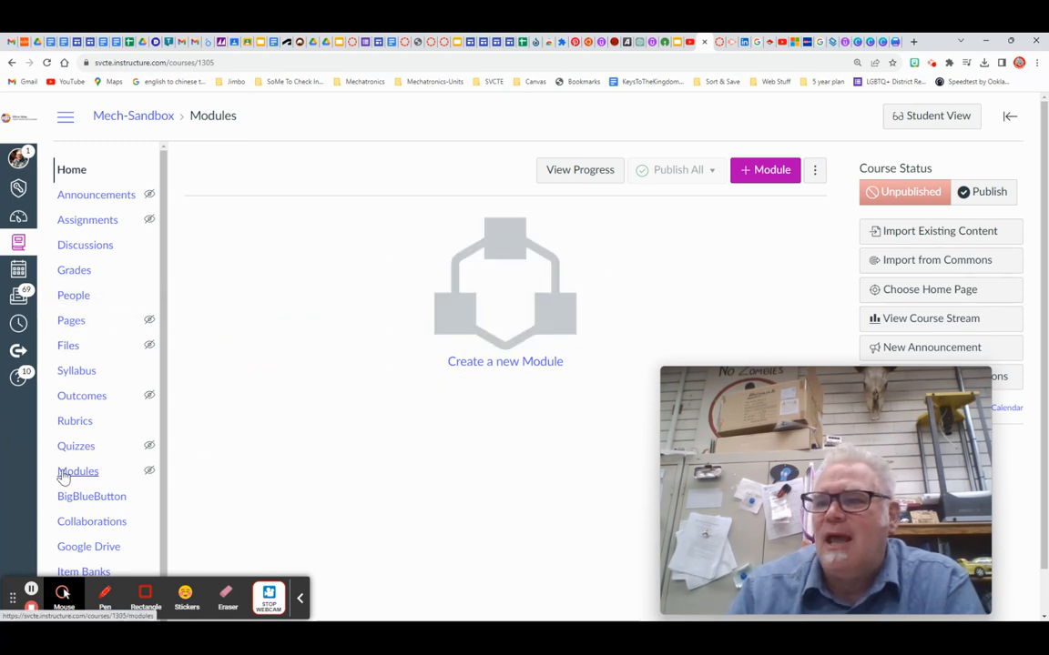
pyautogui.click(69, 473)
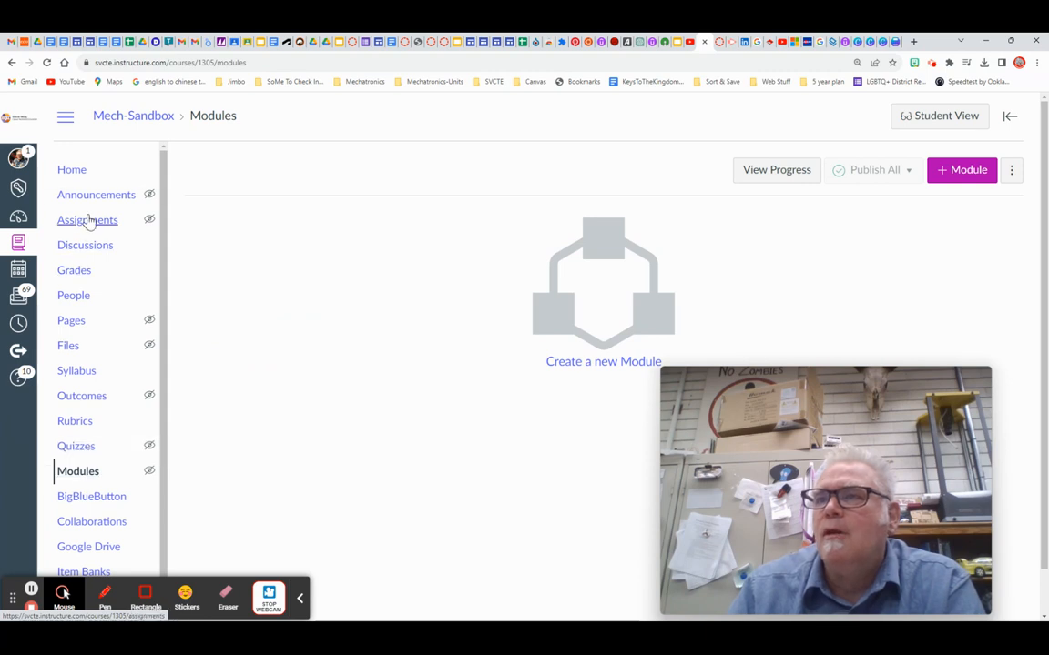
# - Add a module named "Sandbox Introduction" to the Mech-Sandbox course
pyautogui.click(970, 171)
pyautogui.click(375, 293)
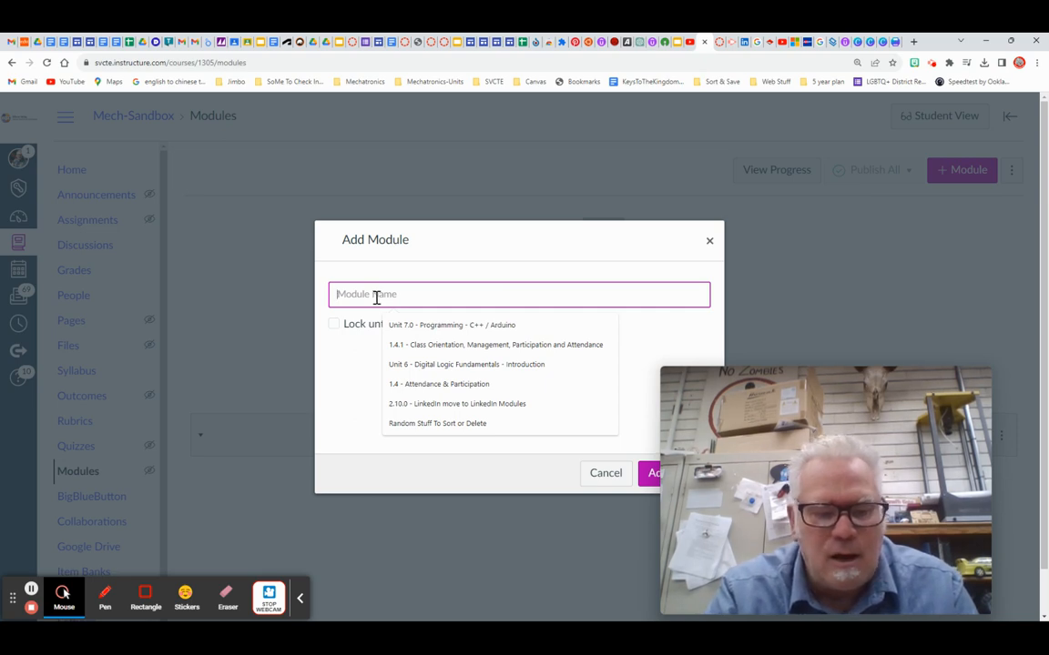
pyautogui.write('Sandbox Intro')
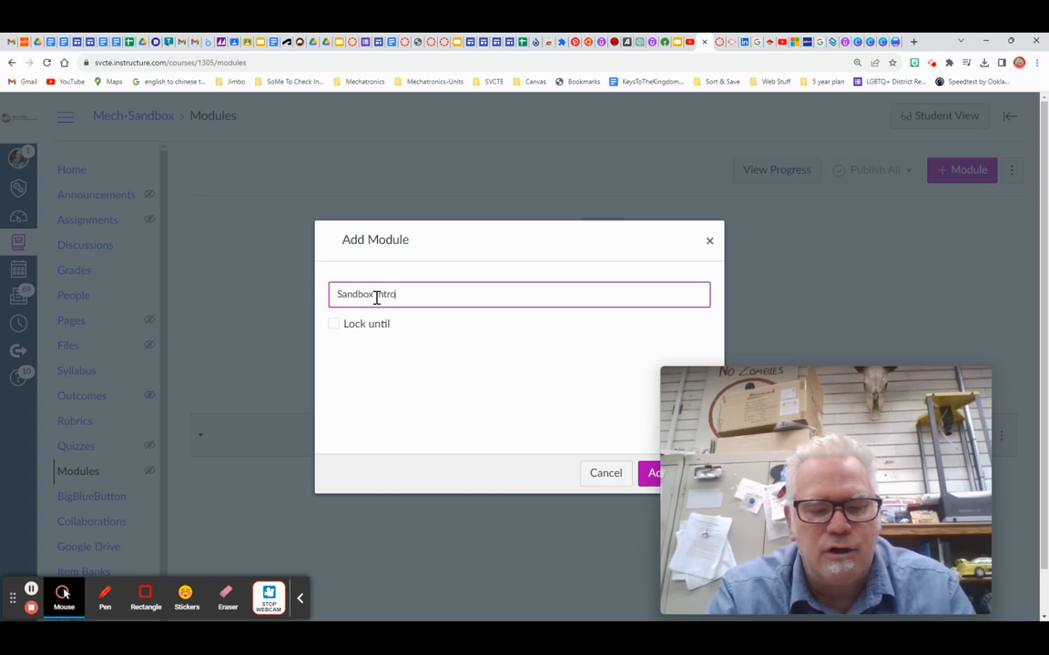
pyautogui.write('duction')
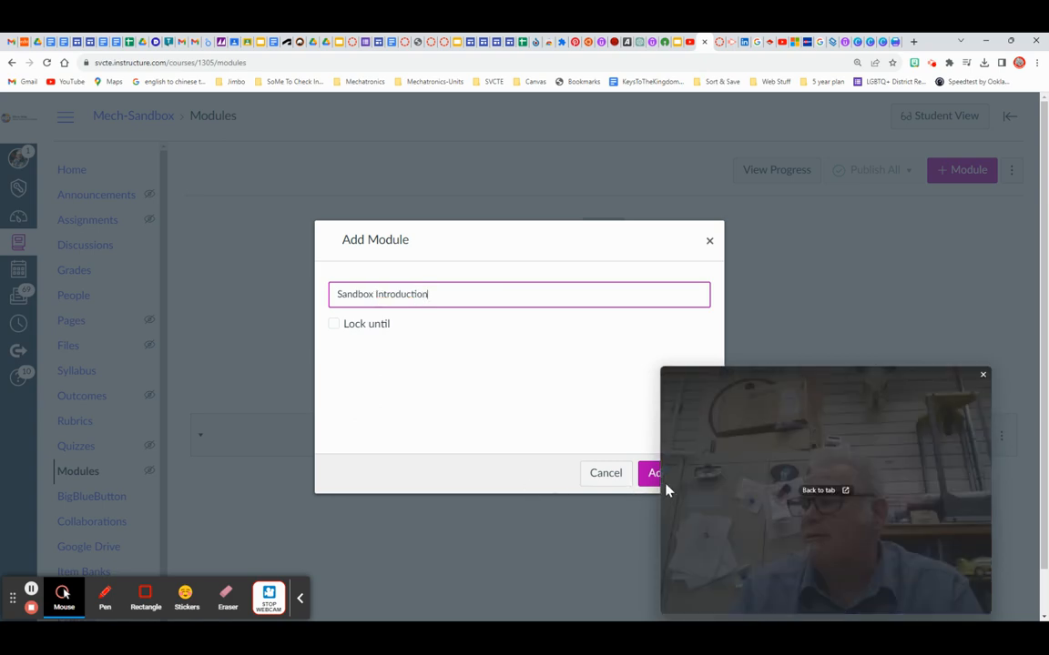
pyautogui.click(652, 475)
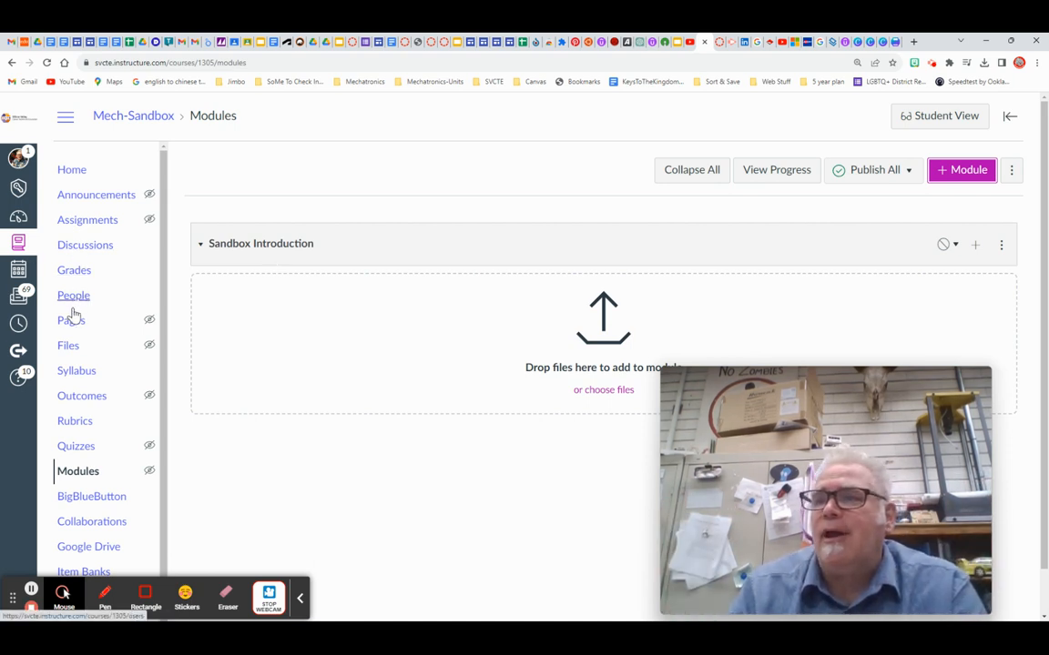
# - Add a new page named "Sandbox Intro & Resources" to the Sandbox Introduction module, without indentation
pyautogui.click(974, 246)
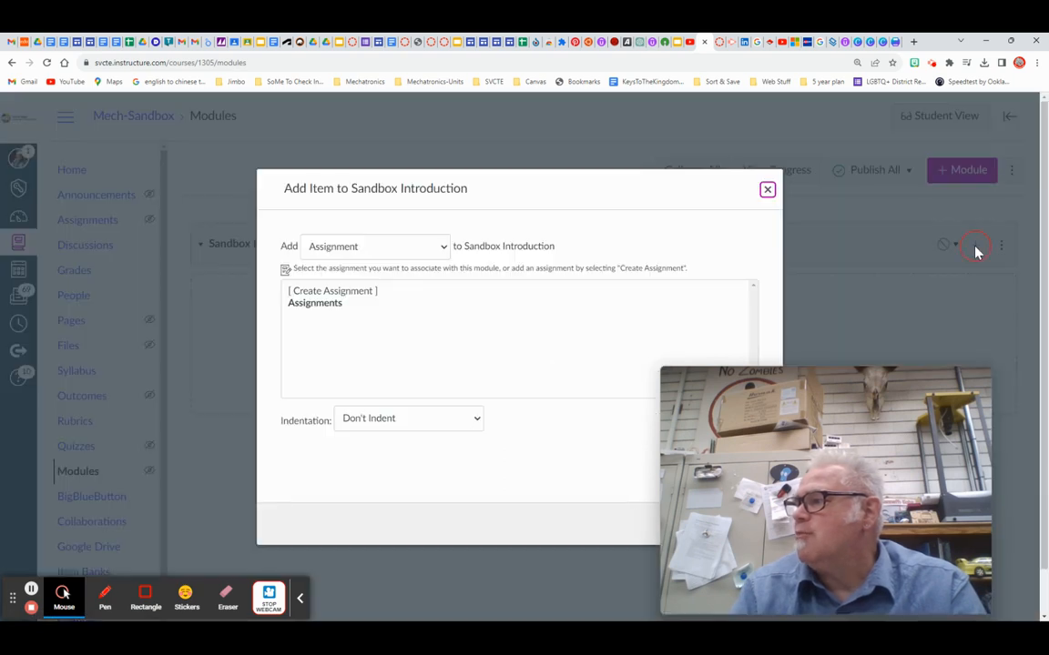
pyautogui.click(435, 247)
pyautogui.click(364, 305)
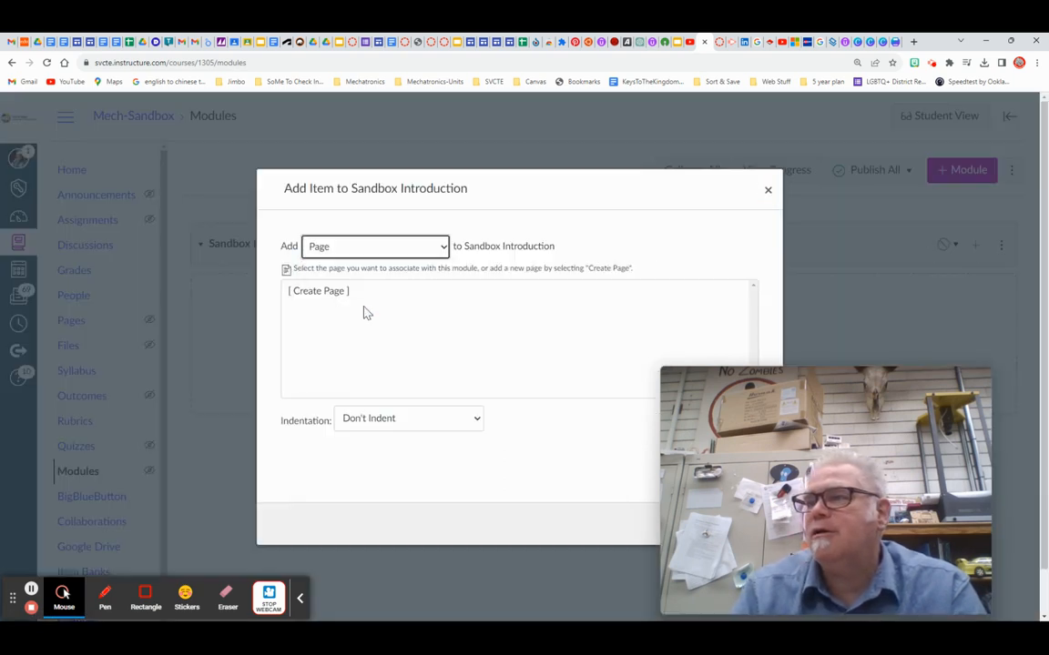
pyautogui.click(320, 292)
pyautogui.click(361, 425)
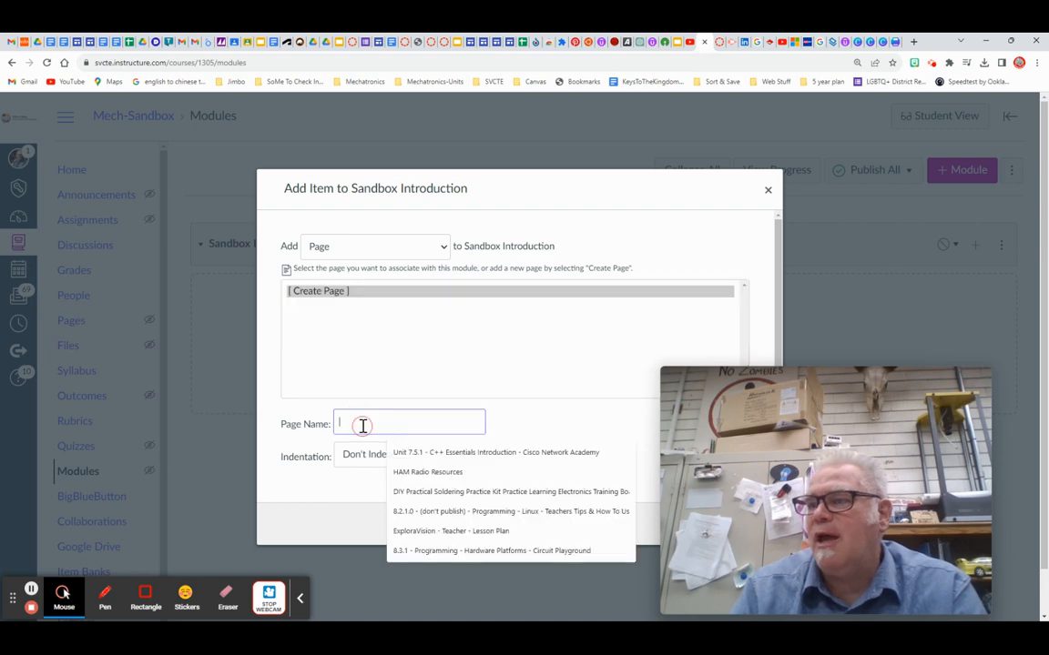
pyautogui.write('Sandbox')
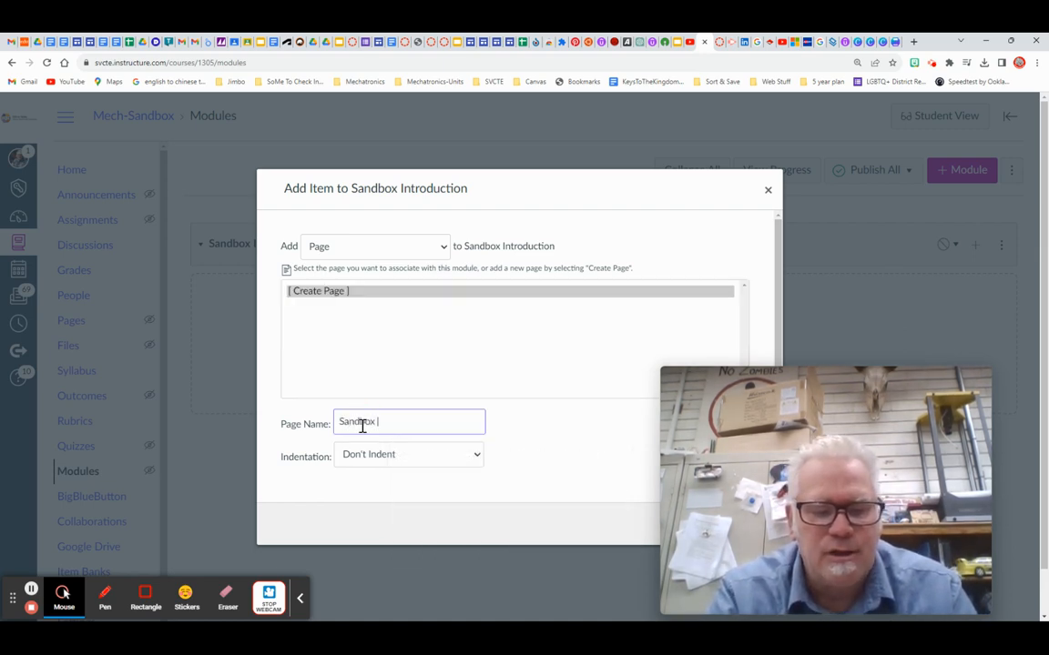
pyautogui.write(' Intr')
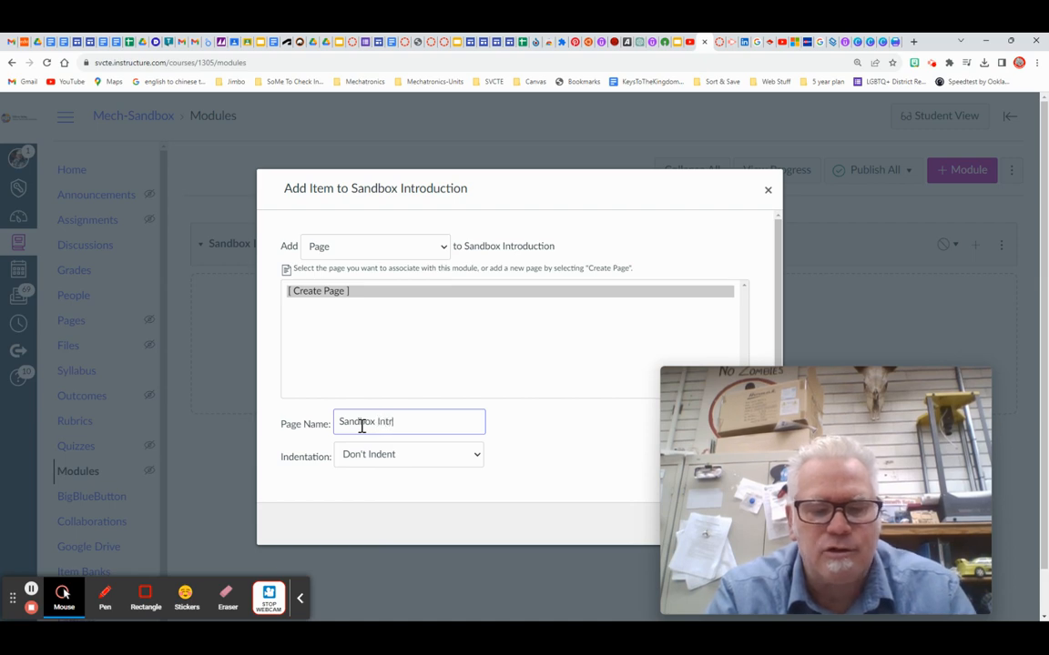
pyautogui.write('o &')
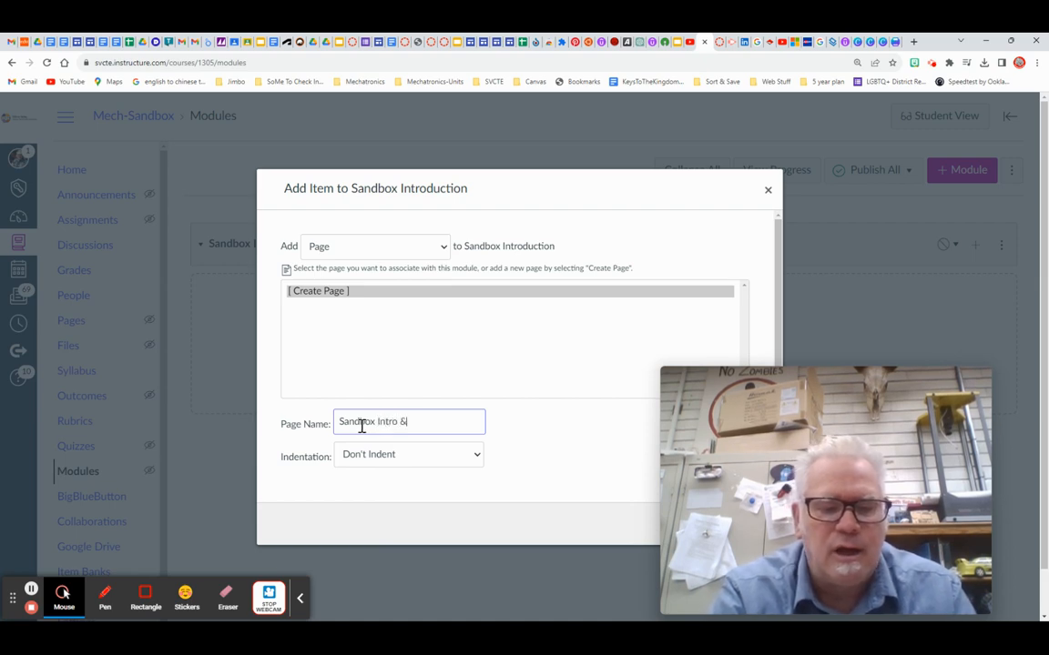
pyautogui.write(' Resources')
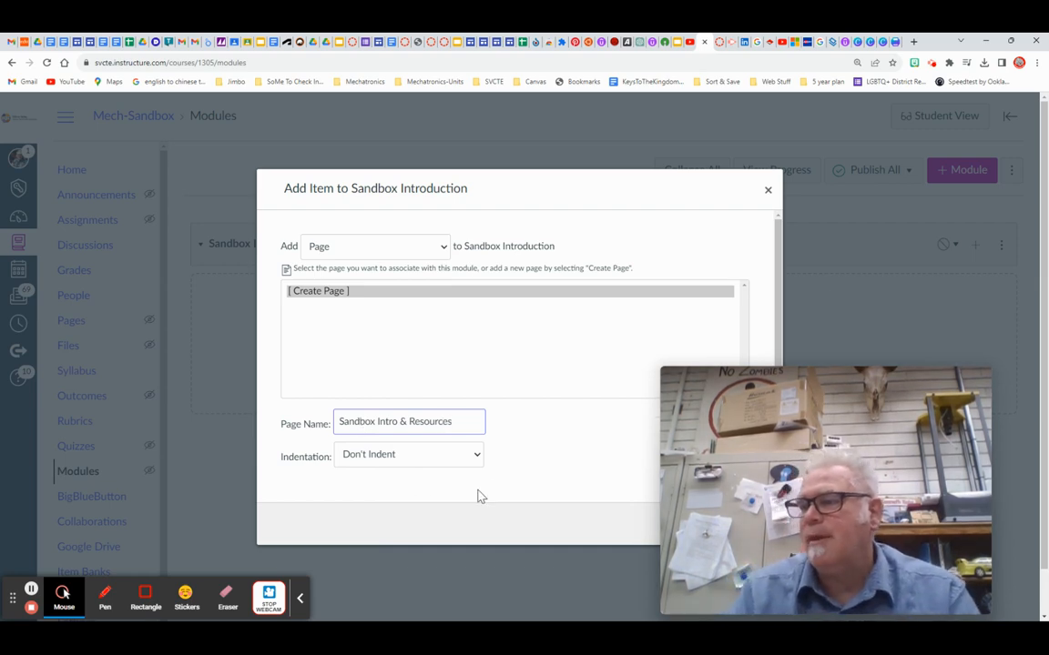
pyautogui.moveTo(759, 430); pyautogui.dragTo(826, 164)
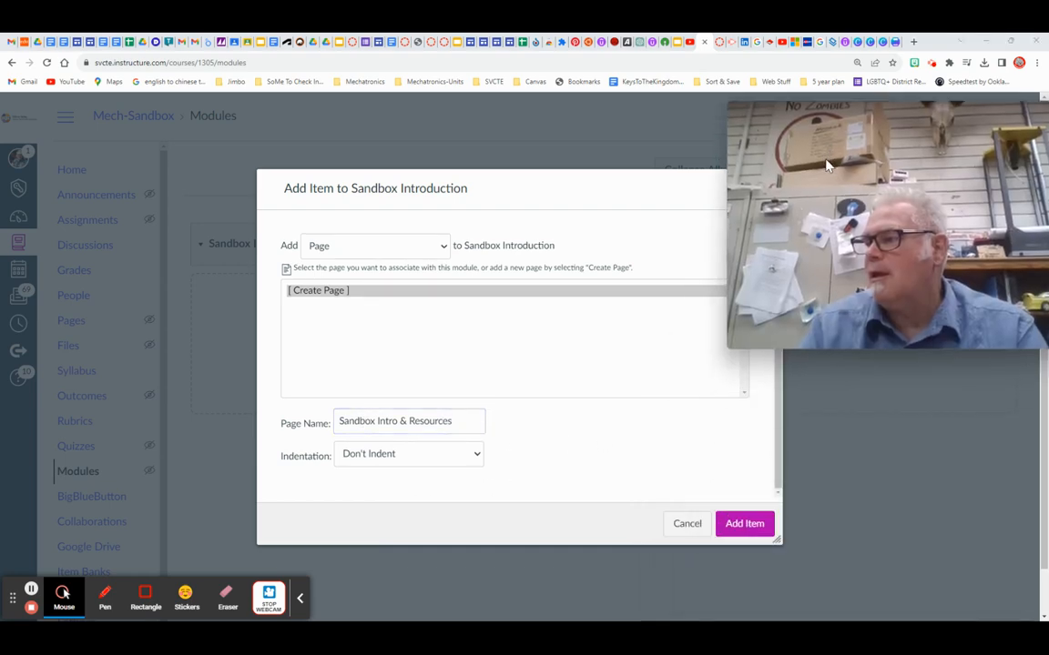
pyautogui.click(751, 524)
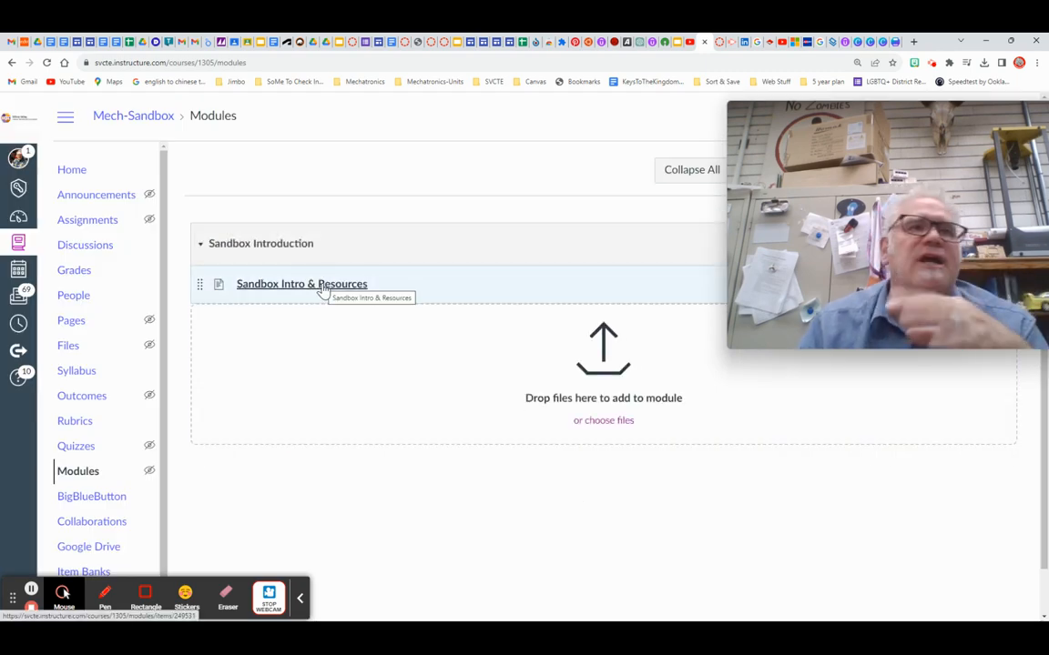
pyautogui.moveTo(847, 169); pyautogui.dragTo(788, 362)
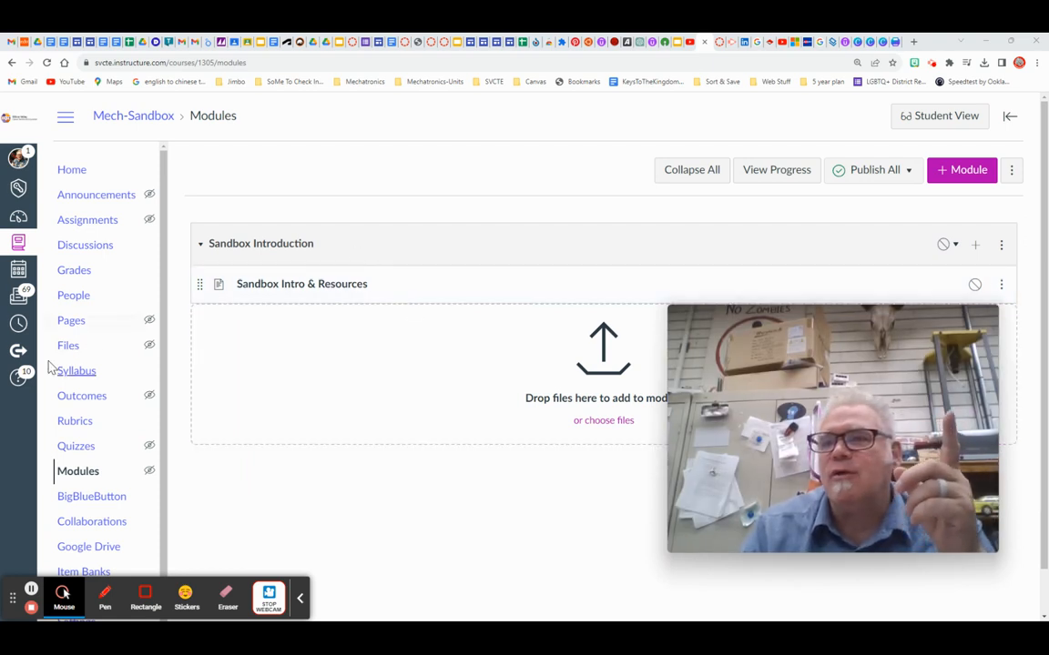
# - Search Commons from the school account for "STEAM Clown" and sort the results by Latest
pyautogui.click(18, 351)
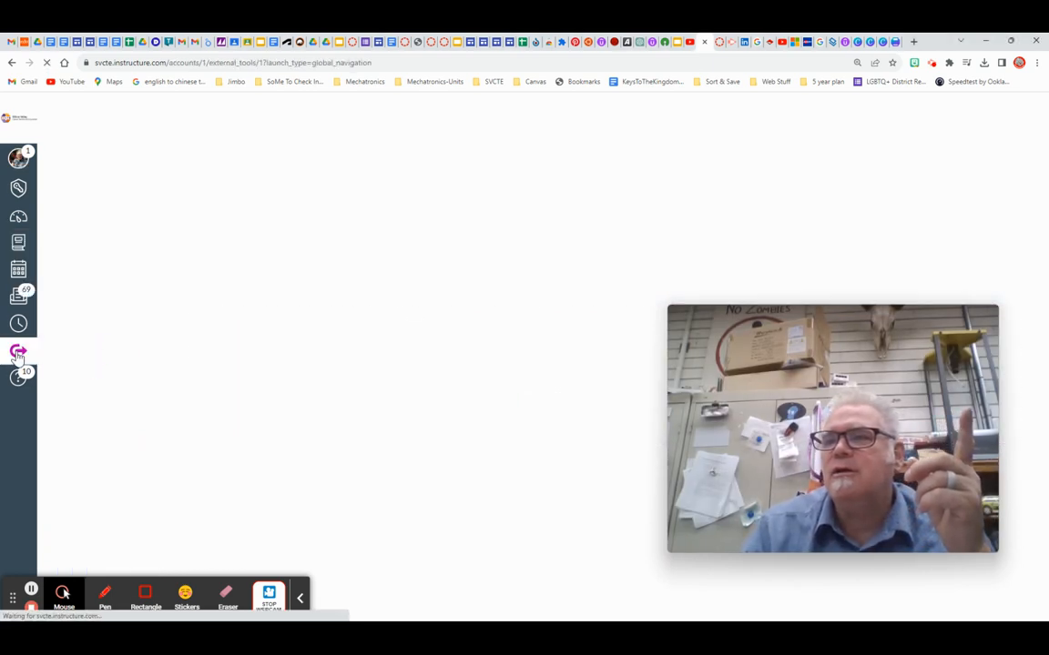
pyautogui.click(235, 171)
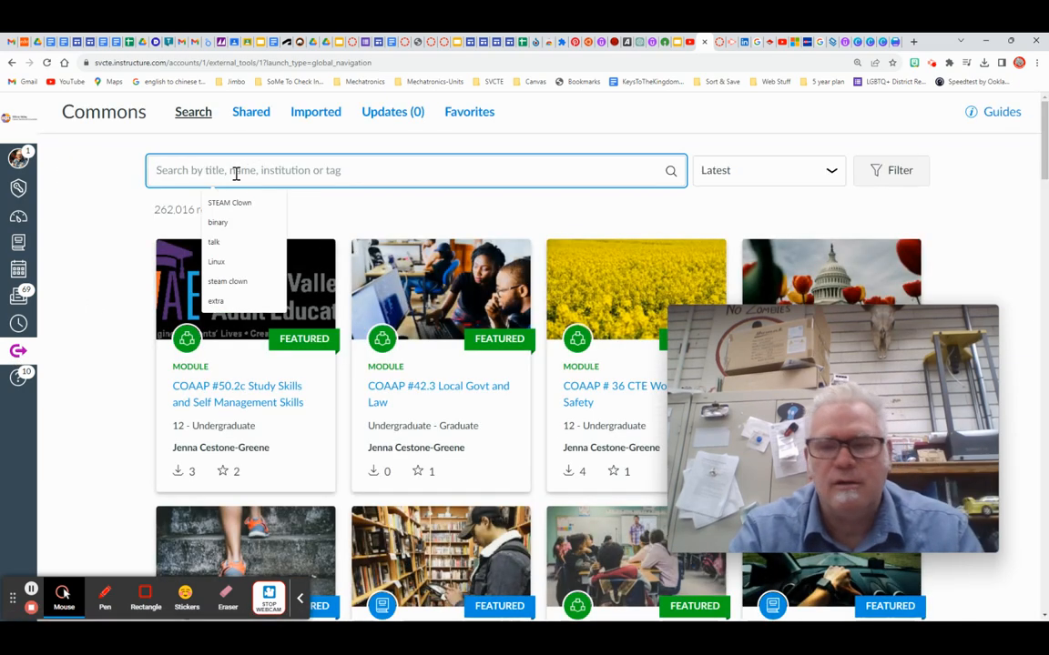
pyautogui.click(250, 206)
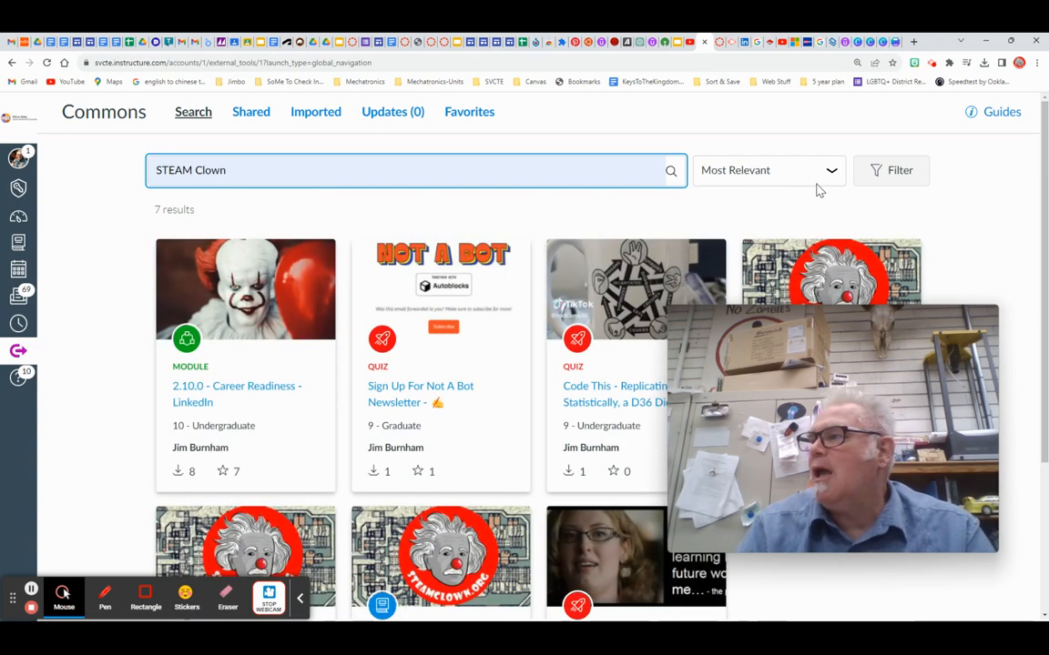
pyautogui.click(832, 173)
pyautogui.click(767, 223)
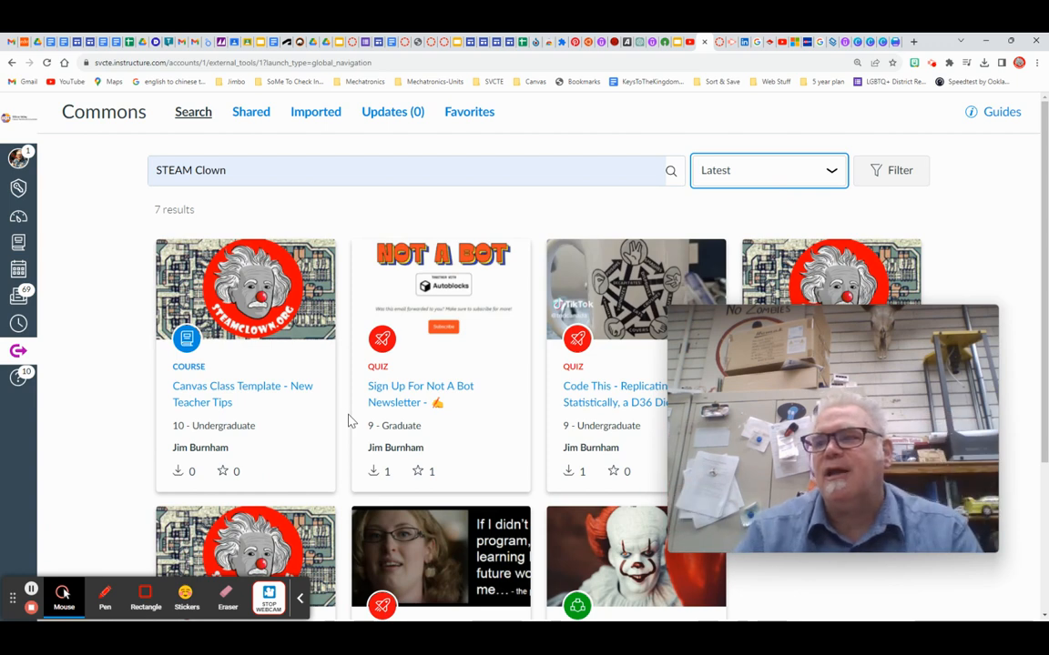
# - Open the Canvas Class Template - New Teacher Tips course resource and look through its module preview
pyautogui.click(231, 402)
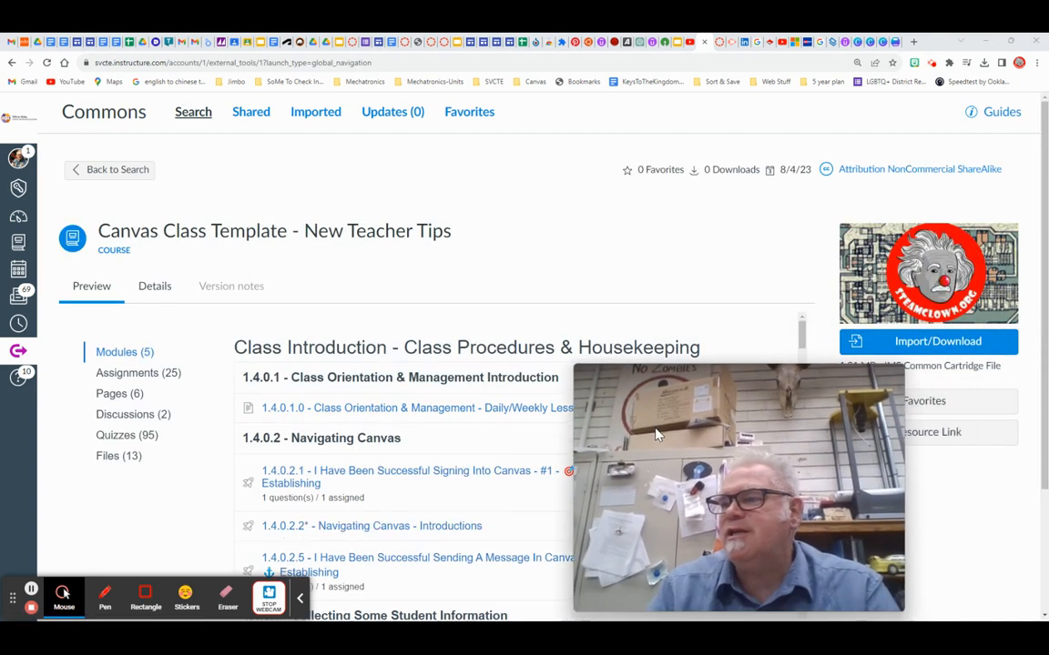
pyautogui.scroll(-15, 344, 428)
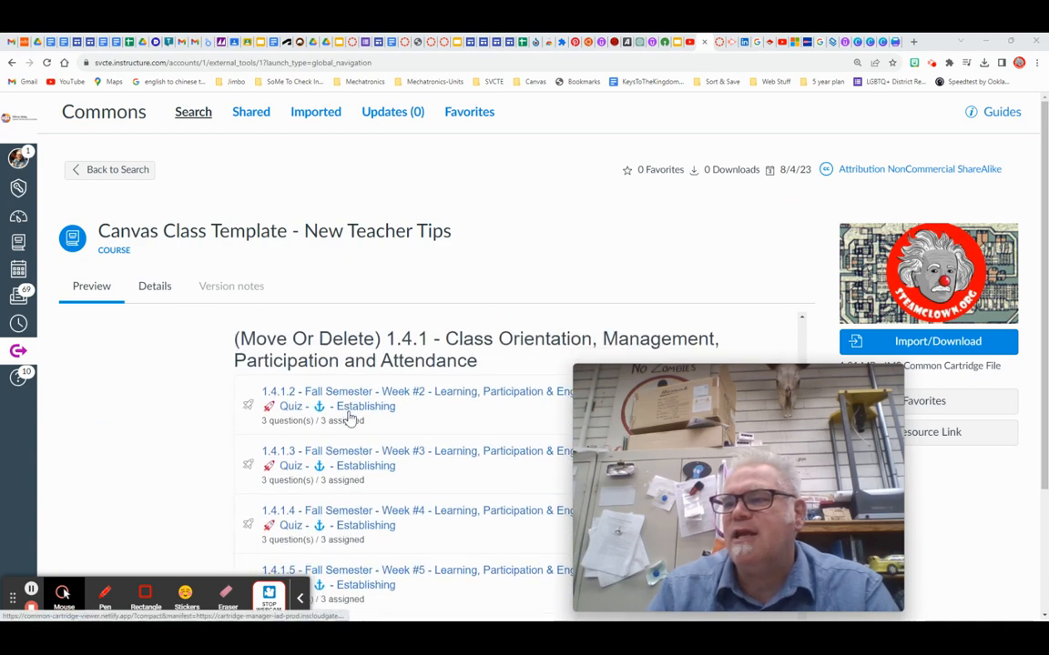
pyautogui.scroll(15, 350, 417)
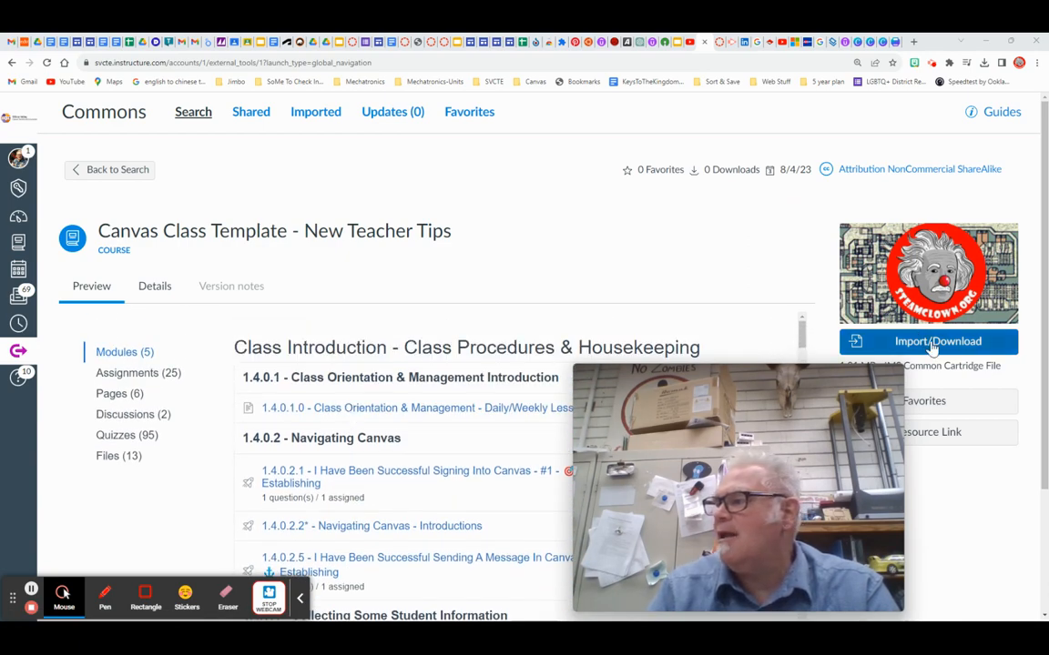
pyautogui.moveTo(790, 401)
pyautogui.moveTo(790, 400); pyautogui.dragTo(693, 308)
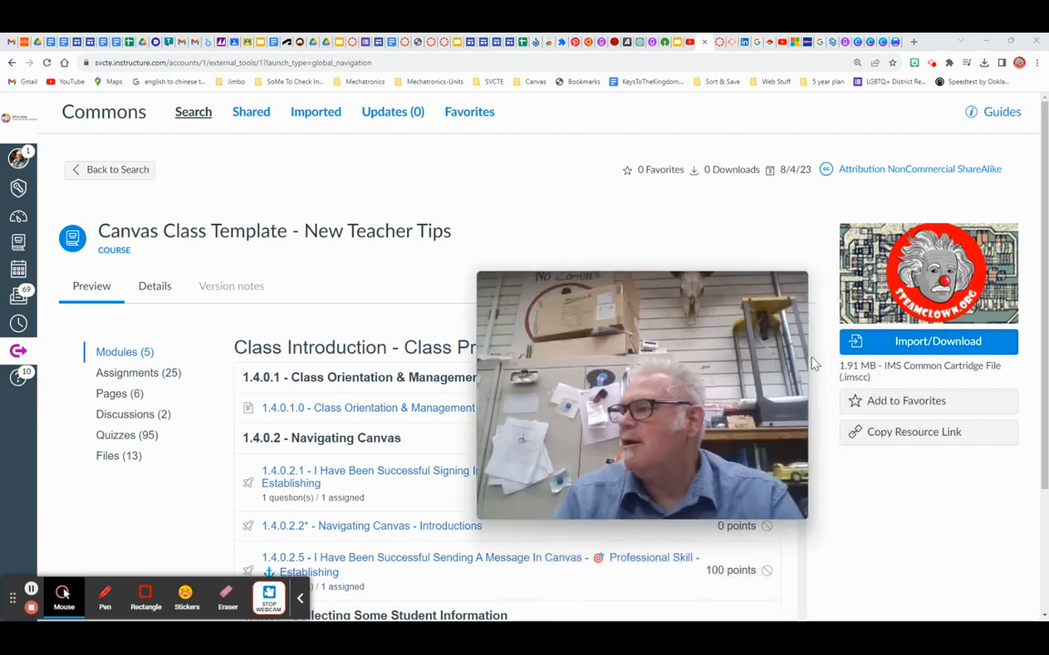
# - Import the Canvas Class Template - New Teacher Tips resource into the Mech-Sandbox course
pyautogui.click(943, 352)
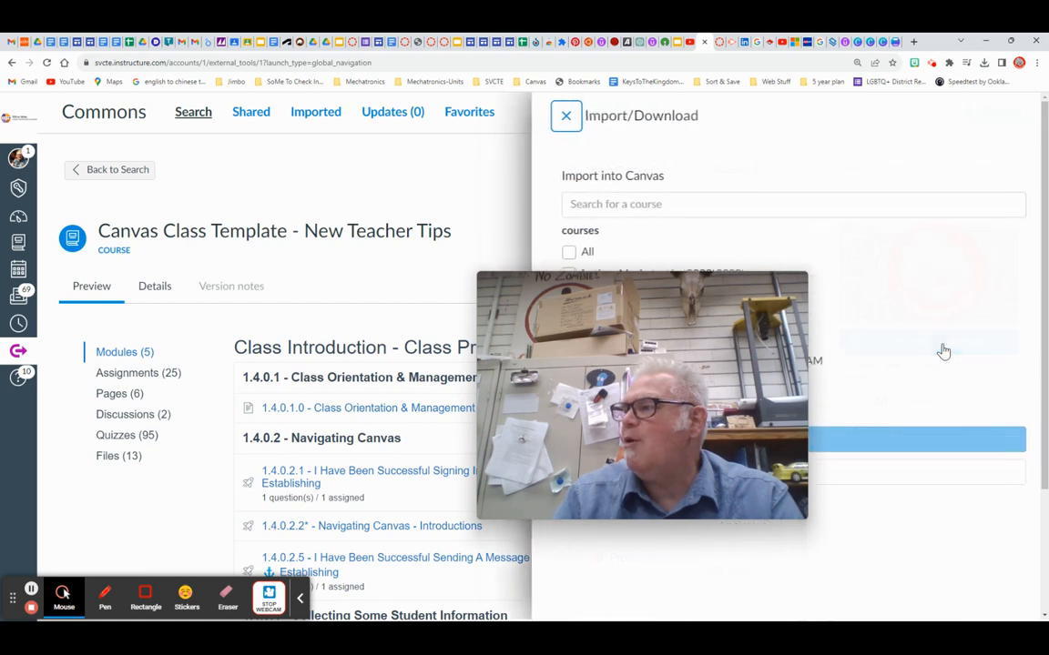
pyautogui.moveTo(693, 374); pyautogui.dragTo(326, 306)
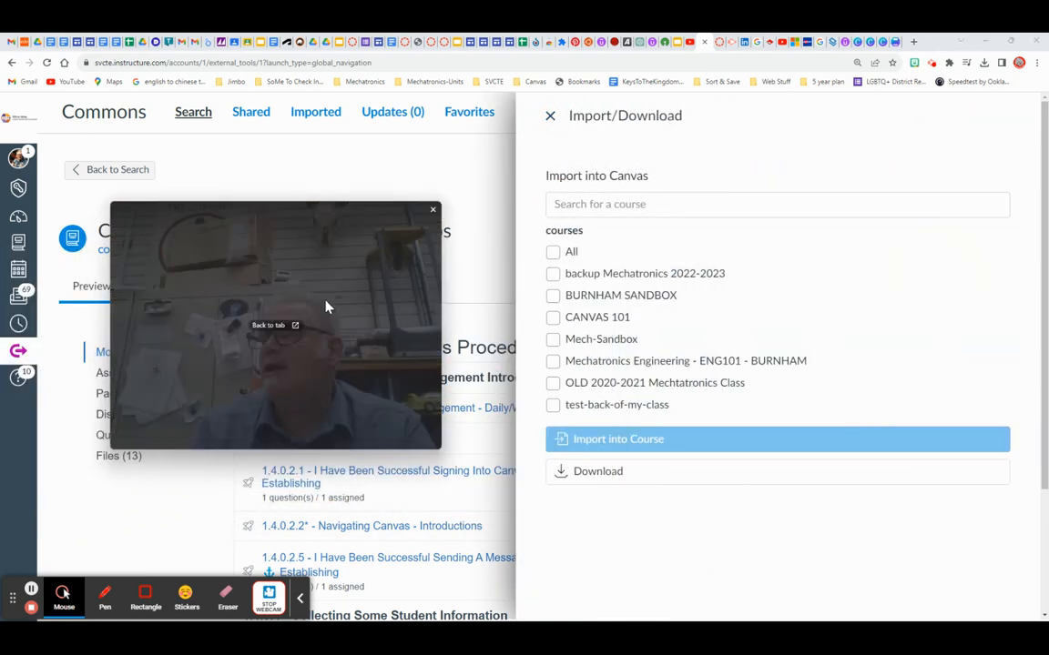
pyautogui.click(554, 341)
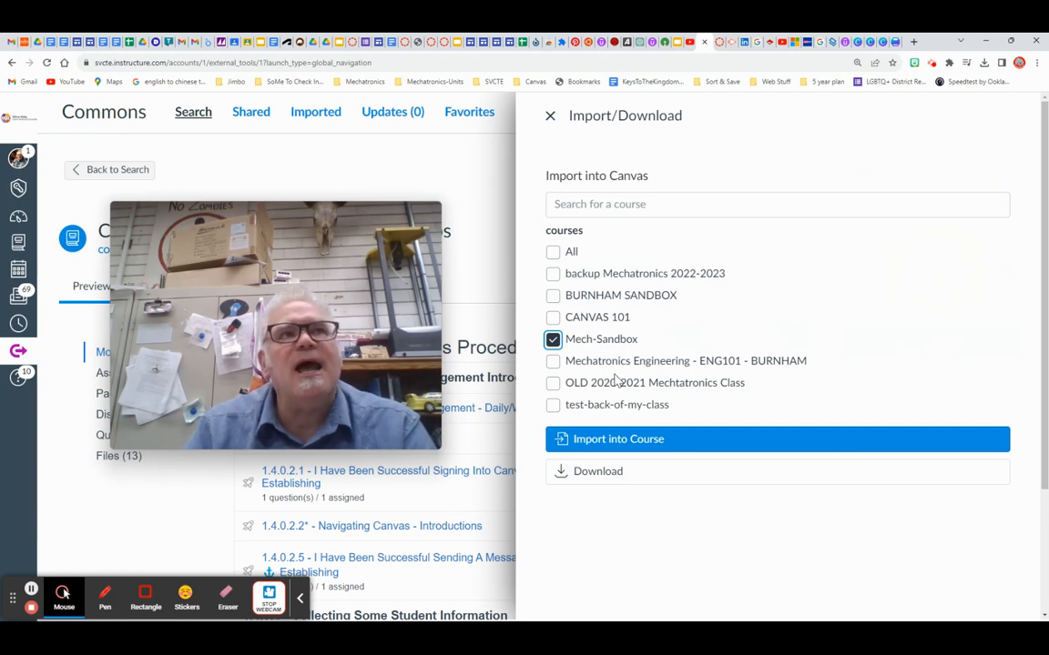
pyautogui.click(650, 441)
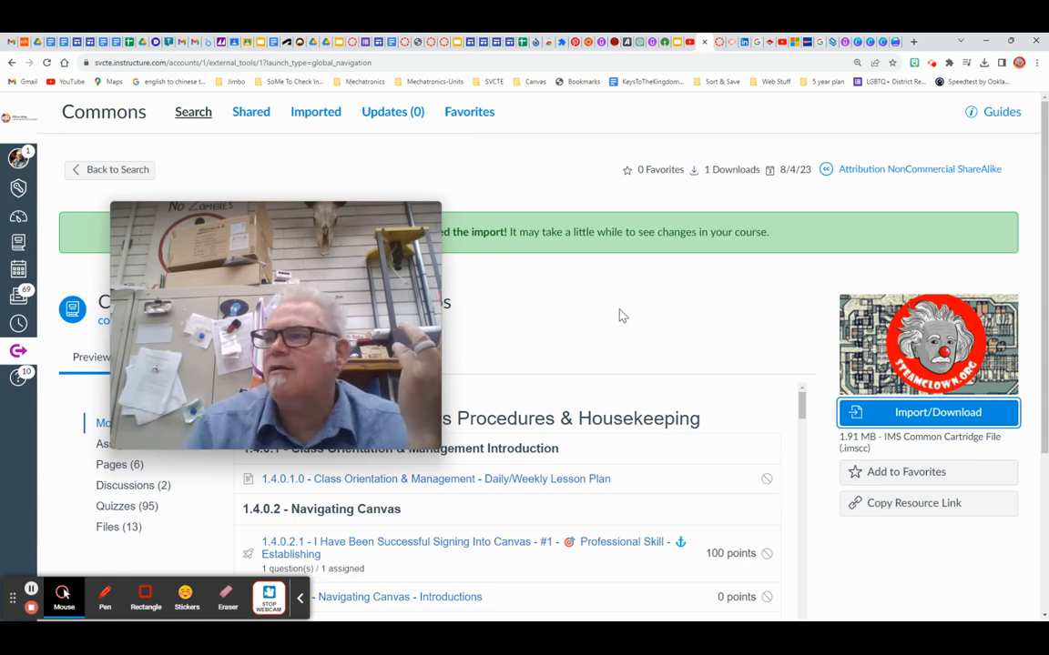
pyautogui.moveTo(374, 281); pyautogui.dragTo(431, 389)
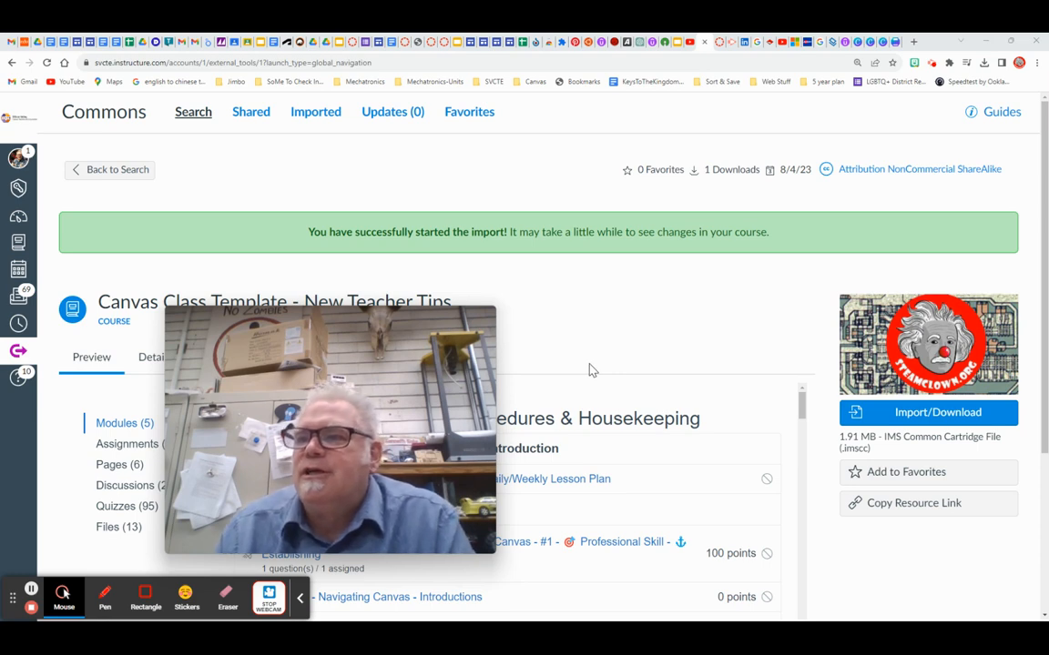
# - Open the Mech-Sandbox course from the Dashboard and check the status of its content import
pyautogui.click(21, 221)
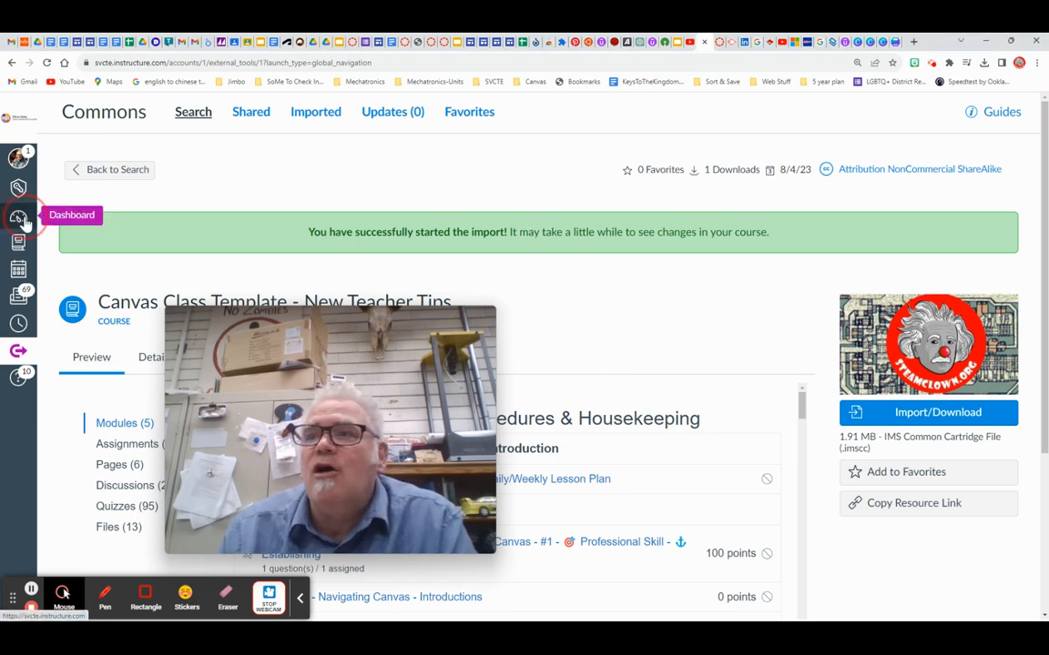
pyautogui.moveTo(199, 318); pyautogui.dragTo(650, 306)
pyautogui.scroll(-3, 330, 428)
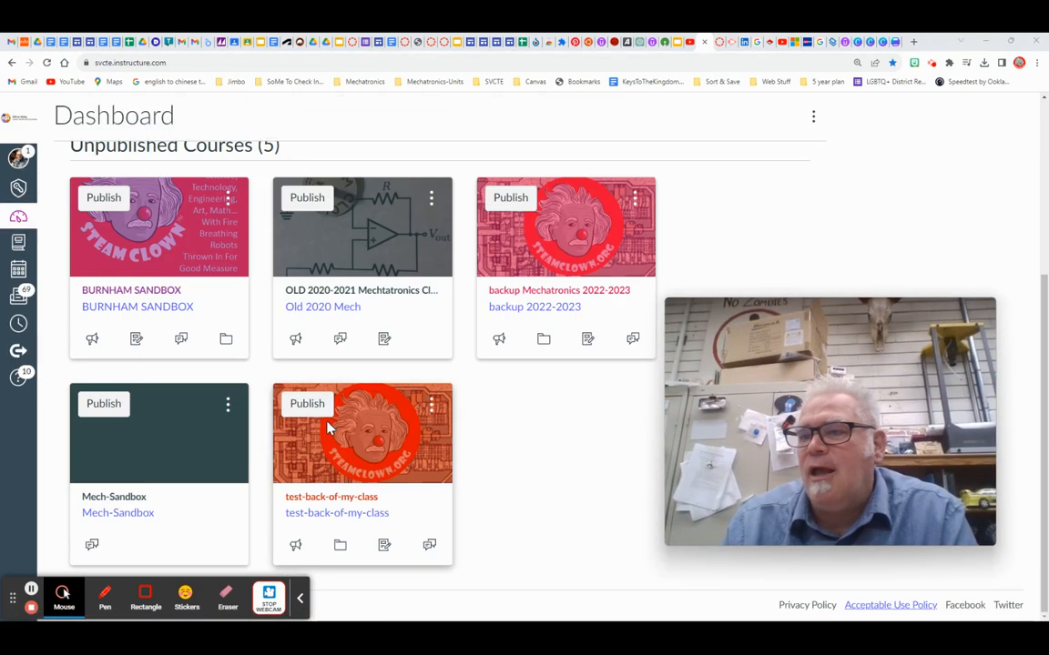
pyautogui.click(111, 503)
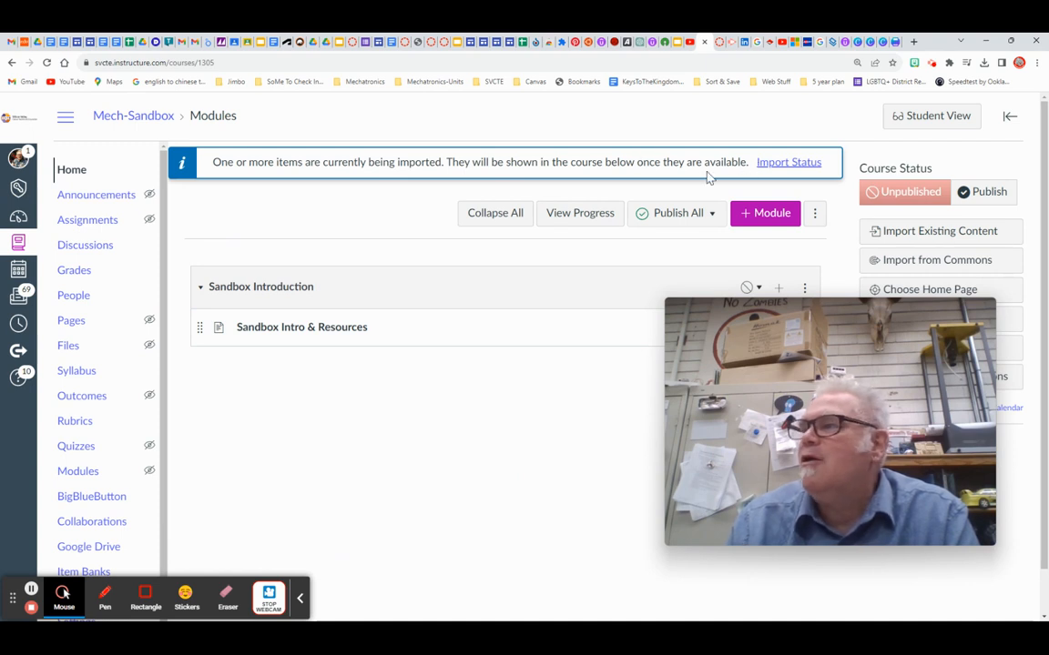
pyautogui.click(779, 169)
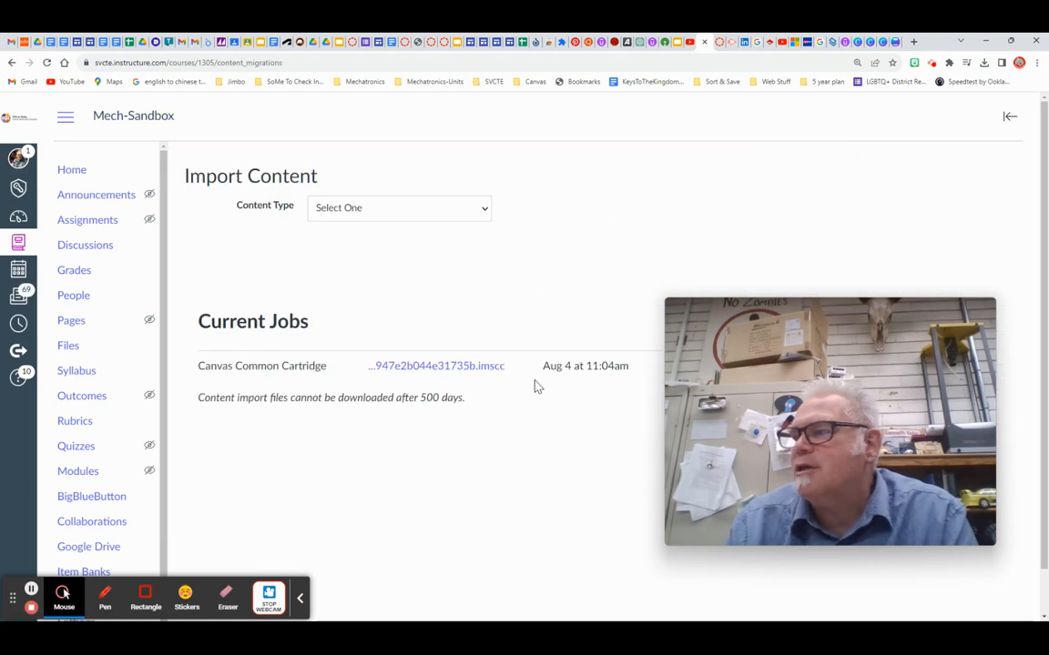
pyautogui.scroll(-1, 564, 414)
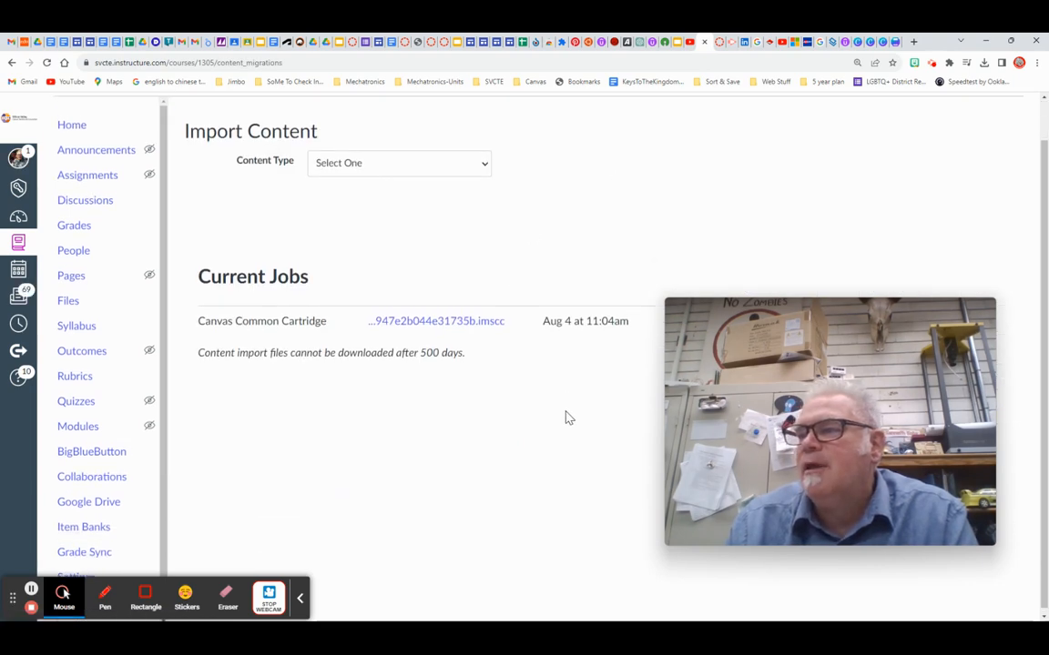
pyautogui.scroll(1, 565, 417)
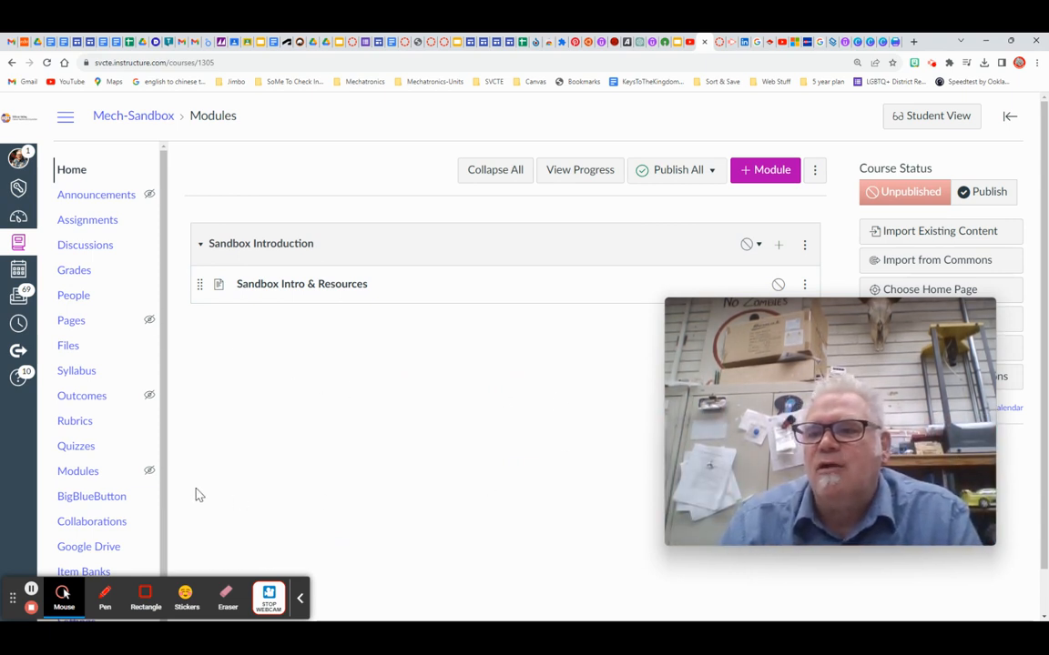
pyautogui.click(31, 590)
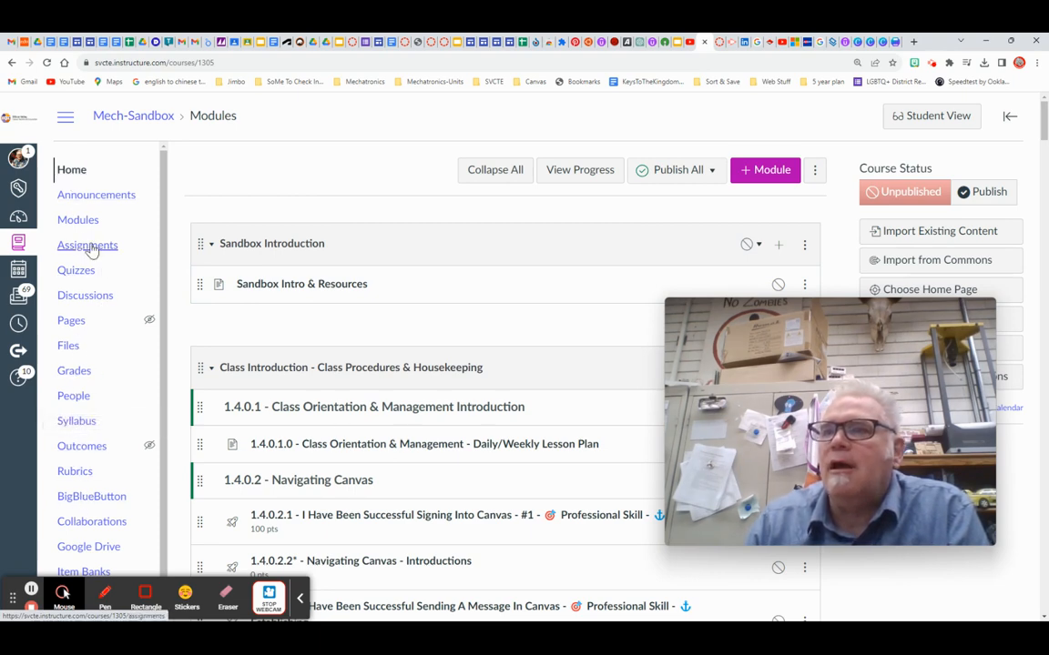
# - Look through all the imported modules and their items on the Mech-Sandbox Modules page
pyautogui.click(76, 221)
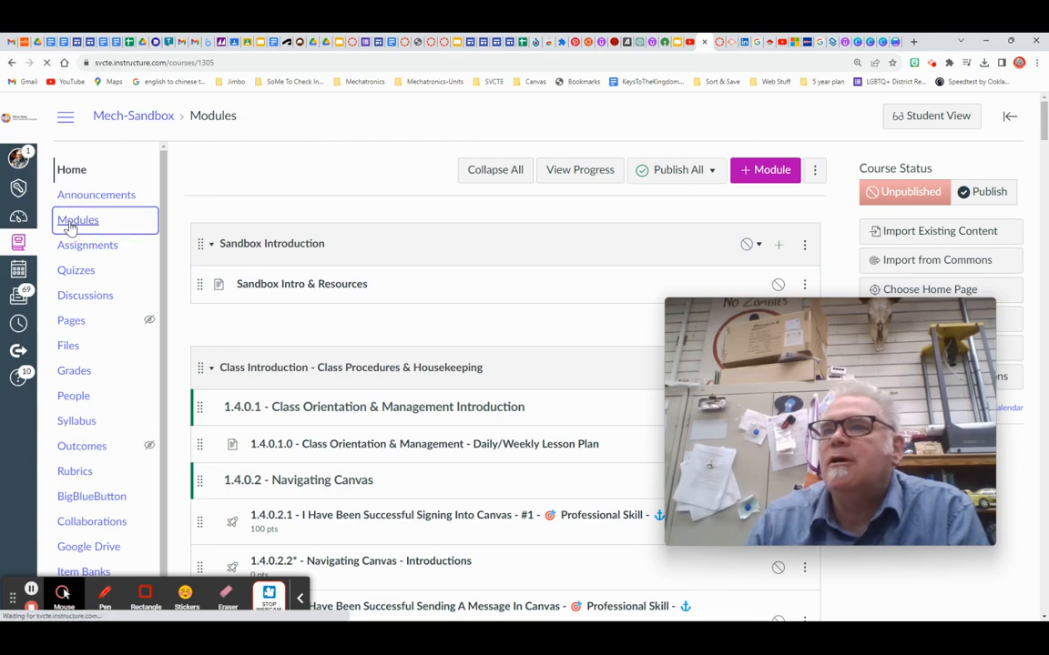
pyautogui.scroll(-3, 437, 350)
pyautogui.scroll(3, 437, 350)
pyautogui.scroll(-5, 382, 325)
pyautogui.scroll(-15, 382, 325)
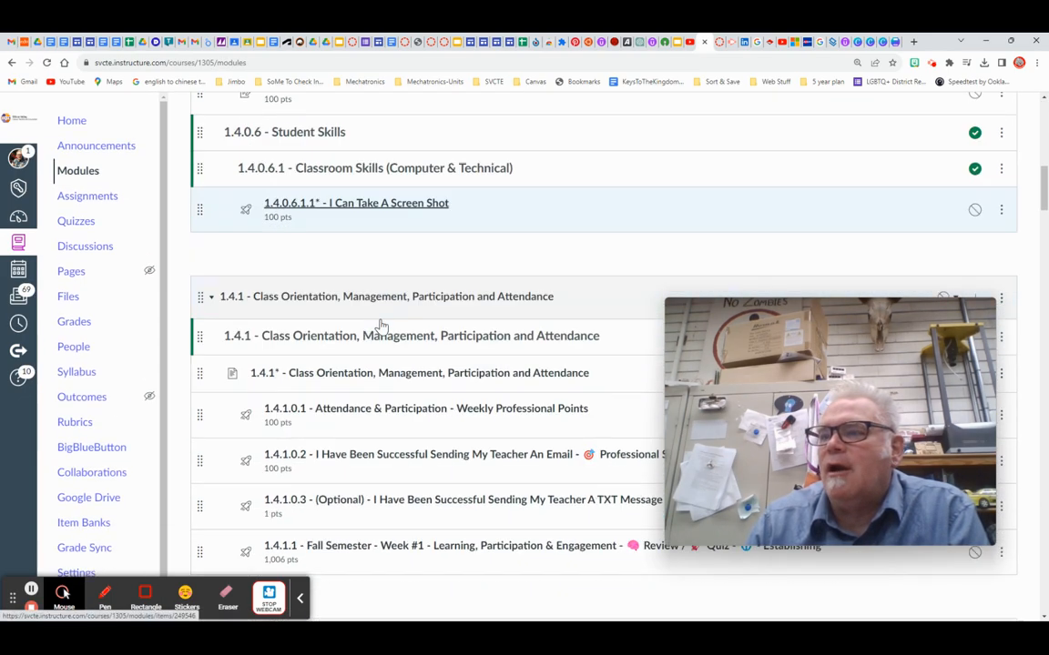
pyautogui.scroll(-20, 382, 325)
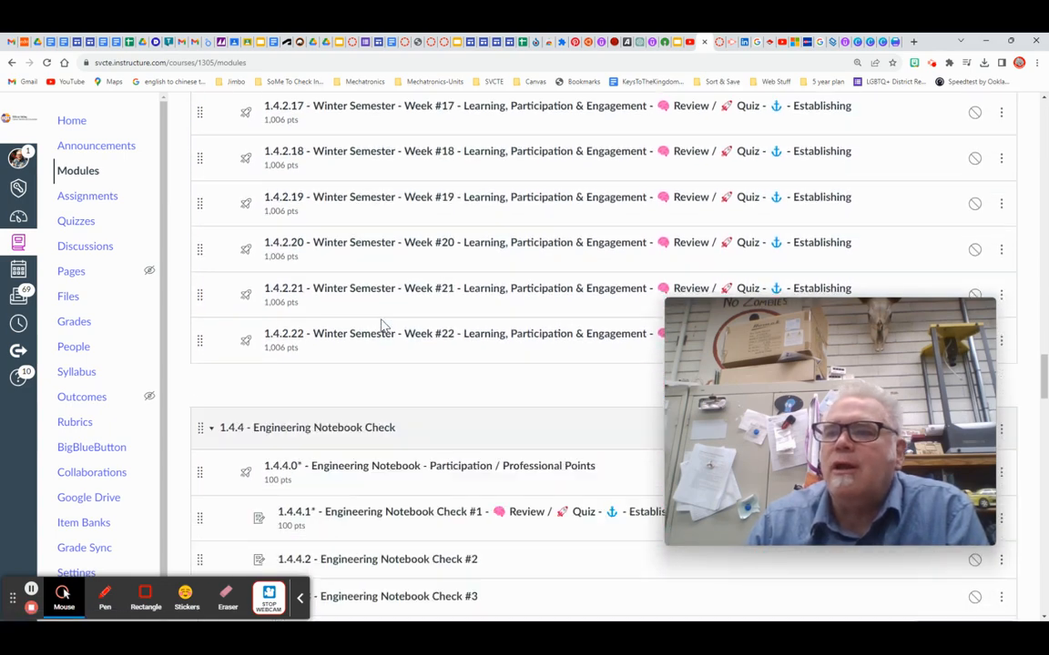
pyautogui.scroll(-20, 383, 325)
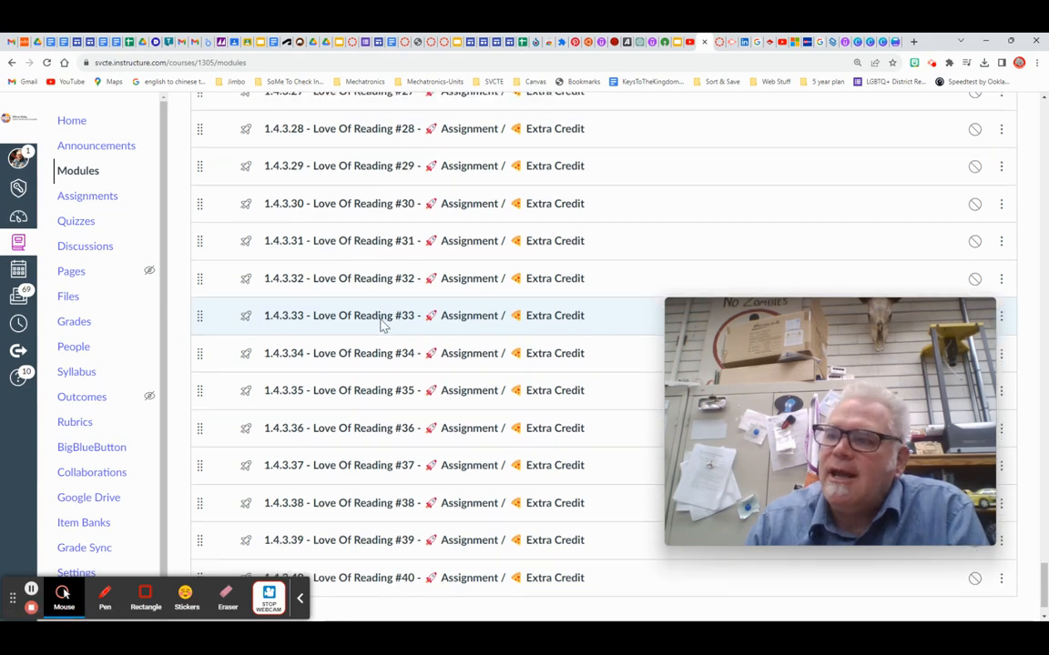
pyautogui.scroll(20, 382, 325)
pyautogui.scroll(20, 382, 325)
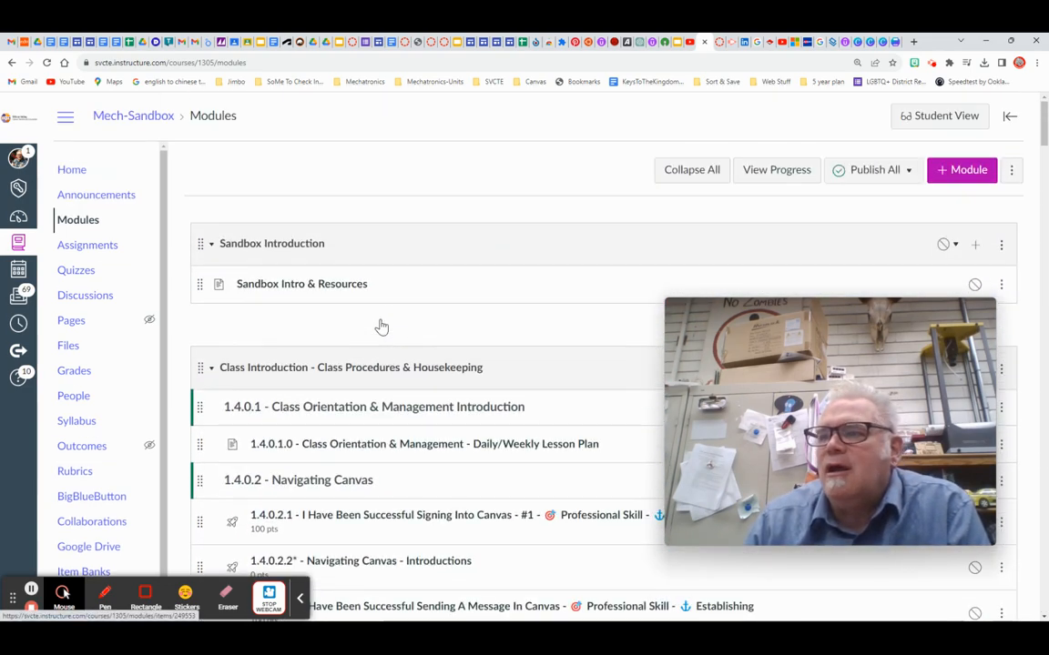
pyautogui.scroll(-1, 382, 325)
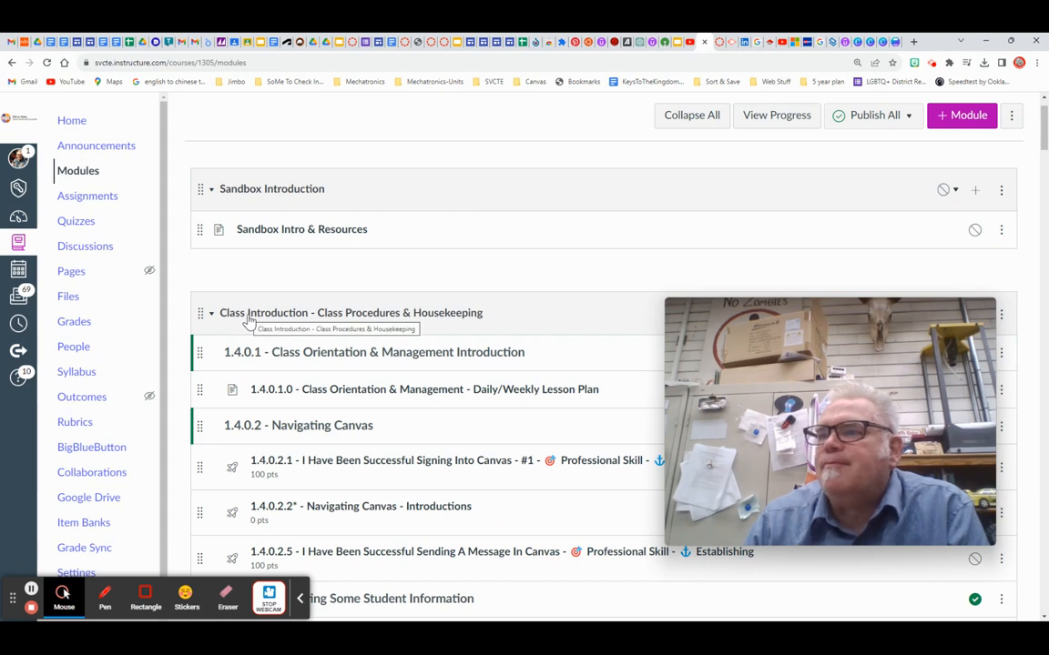
# - Add a module named "Class Introductions and Housekeeping" to the Mech-Sandbox course
pyautogui.scroll(1, 965, 198)
pyautogui.click(967, 181)
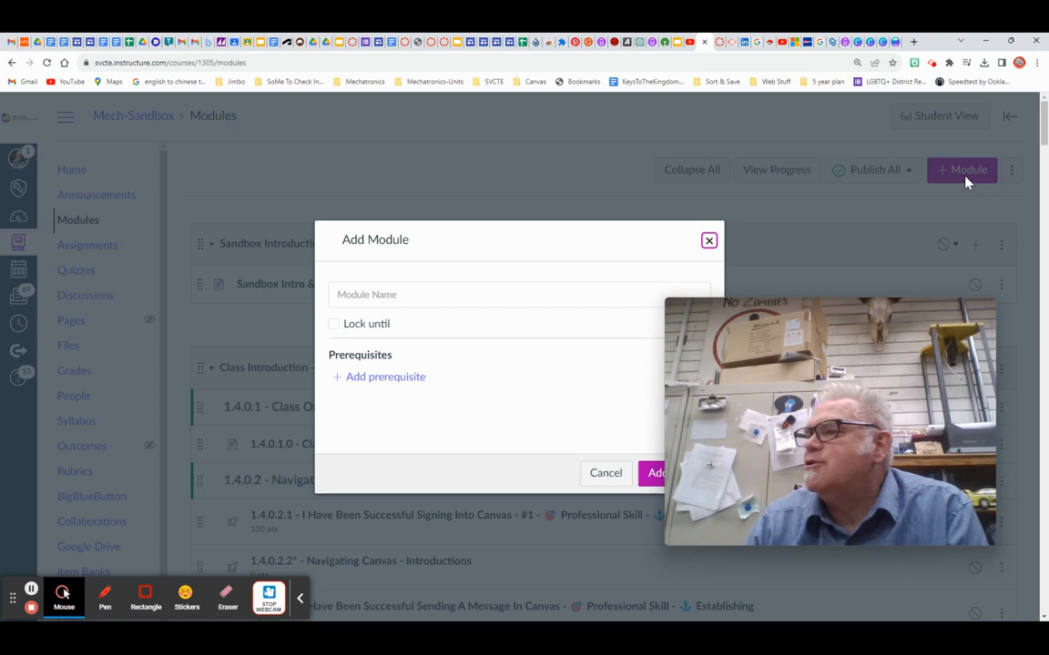
pyautogui.click(374, 296)
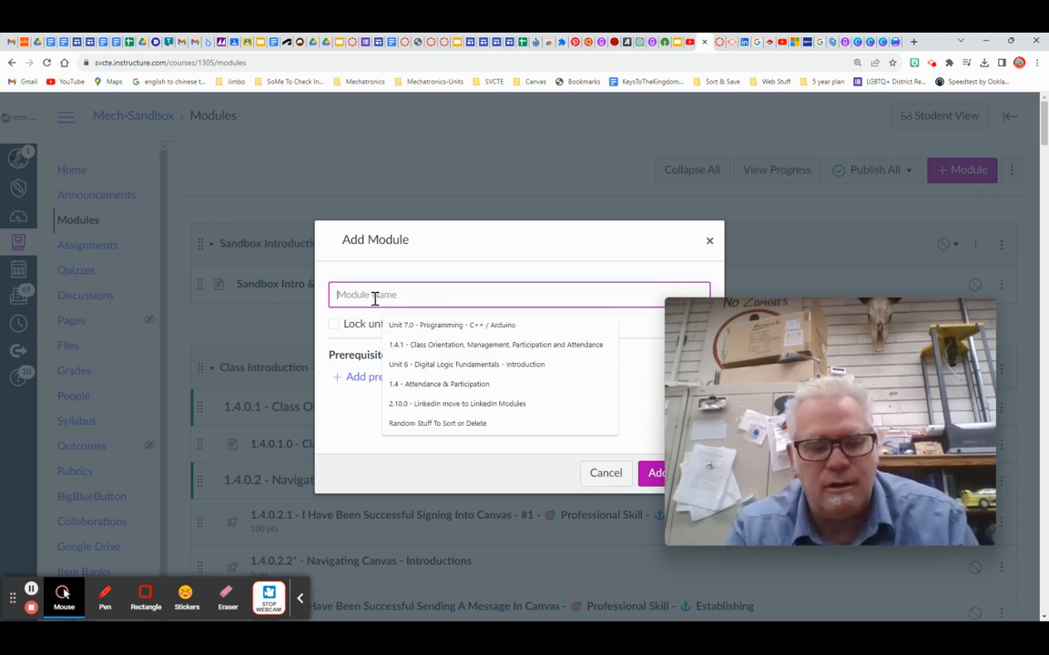
pyautogui.write('Class In')
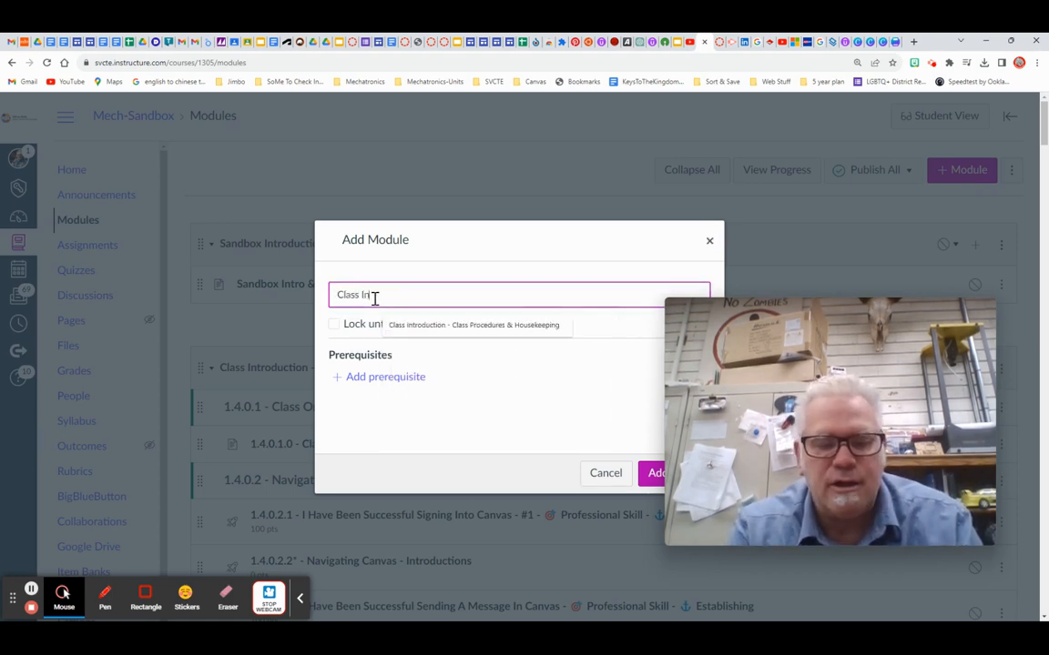
pyautogui.write('troductions and Housekeeping')
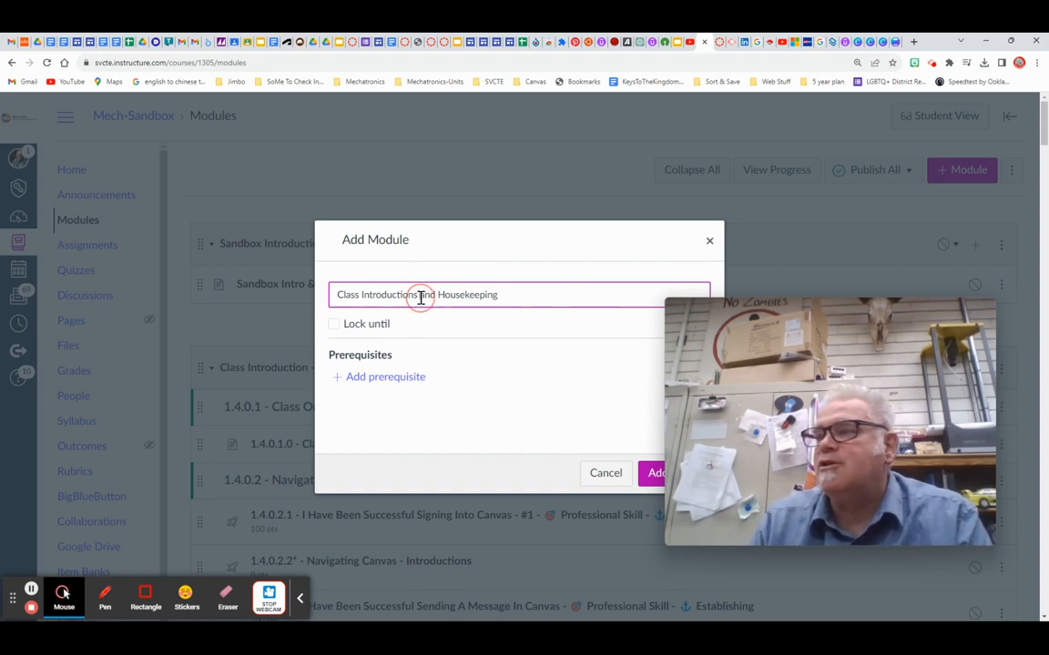
pyautogui.click(652, 475)
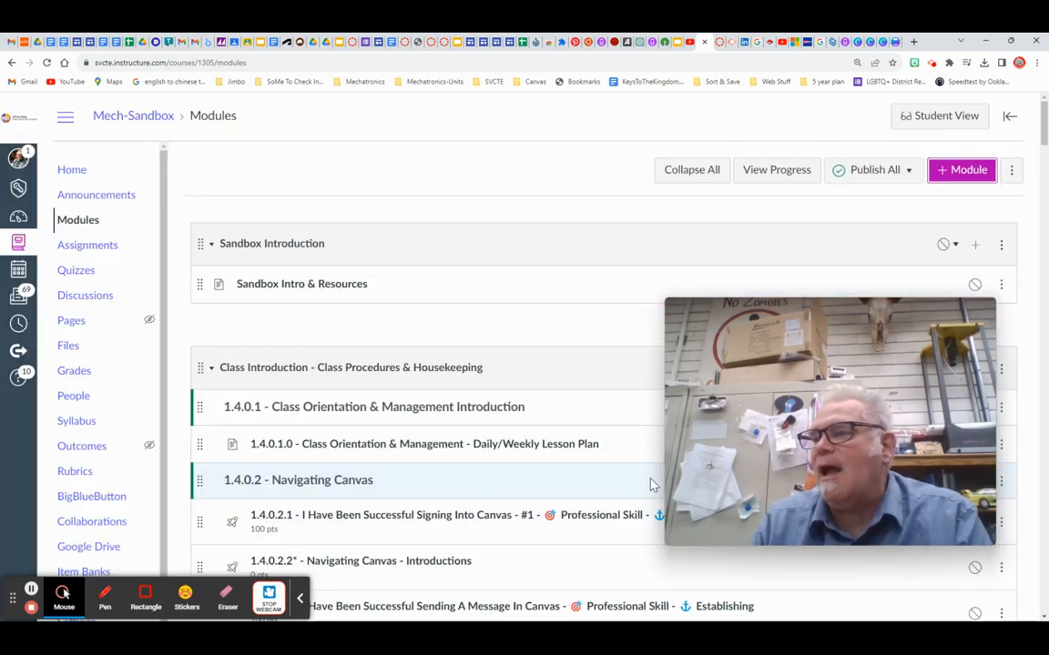
# - Move the Class Introductions and Housekeeping module to the beginning of the module list, above Sandbox Introduction
pyautogui.scroll(-20, 491, 437)
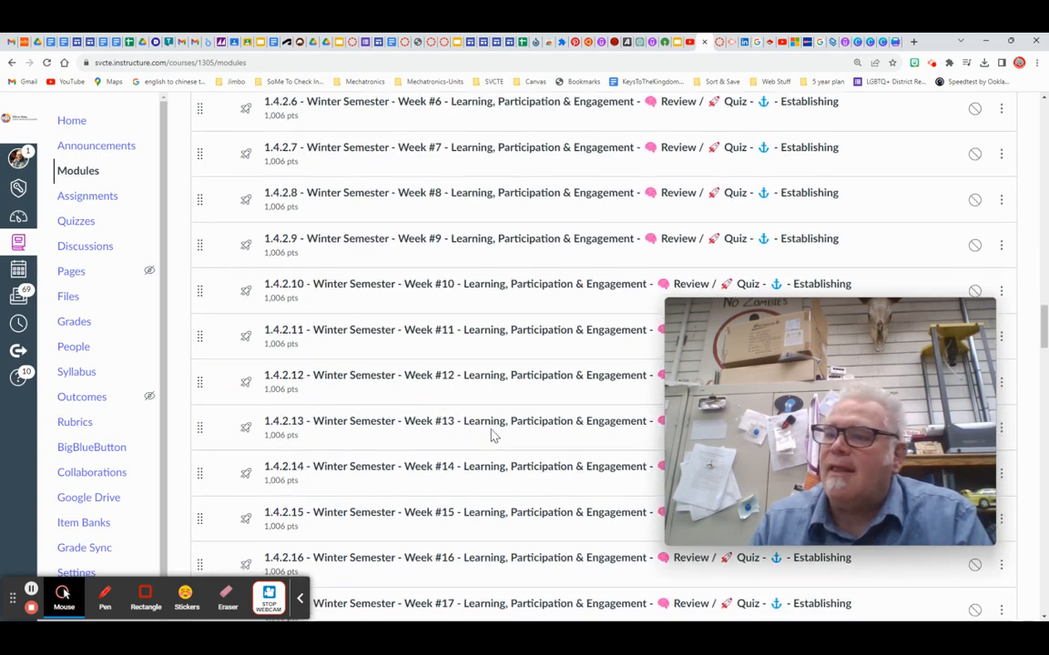
pyautogui.scroll(-15, 492, 437)
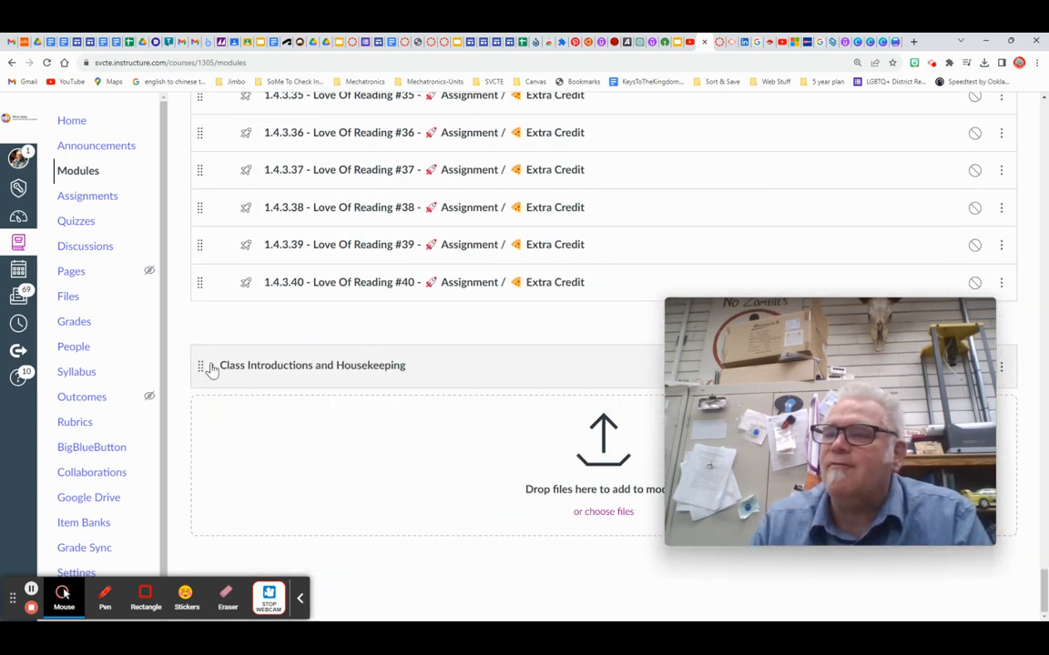
pyautogui.moveTo(200, 367); pyautogui.dragTo(292, 286)
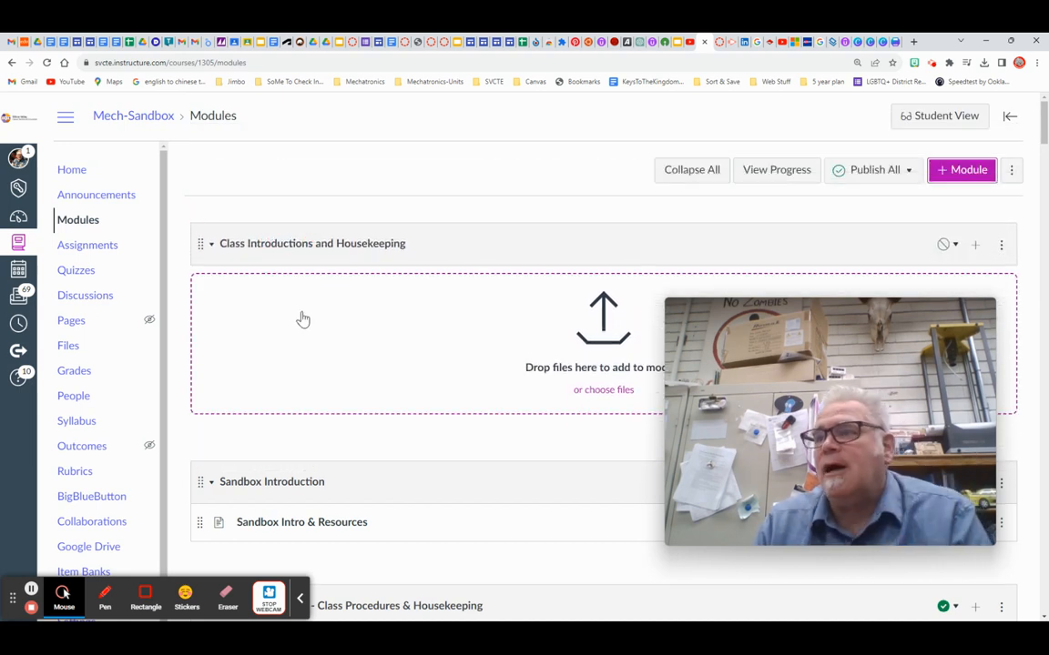
# - Move the 1.4.0.1 header and the 1.4.0.1.0 Daily/Weekly Lesson Plan page, in that order, into the Class Introductions and Housekeeping module
pyautogui.scroll(-5, 311, 322)
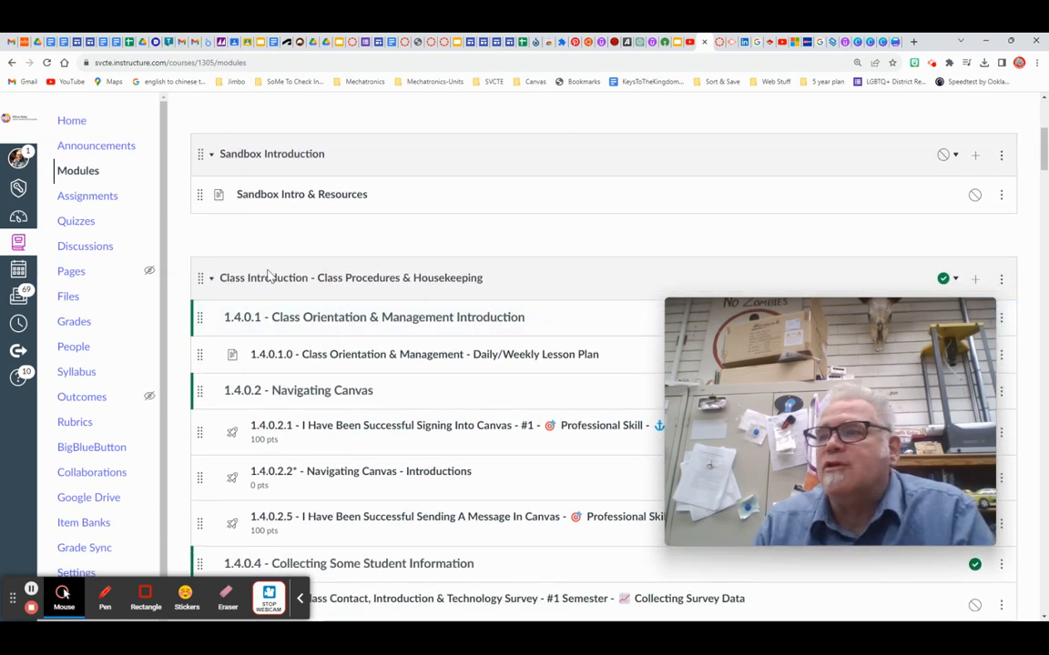
pyautogui.click(201, 317)
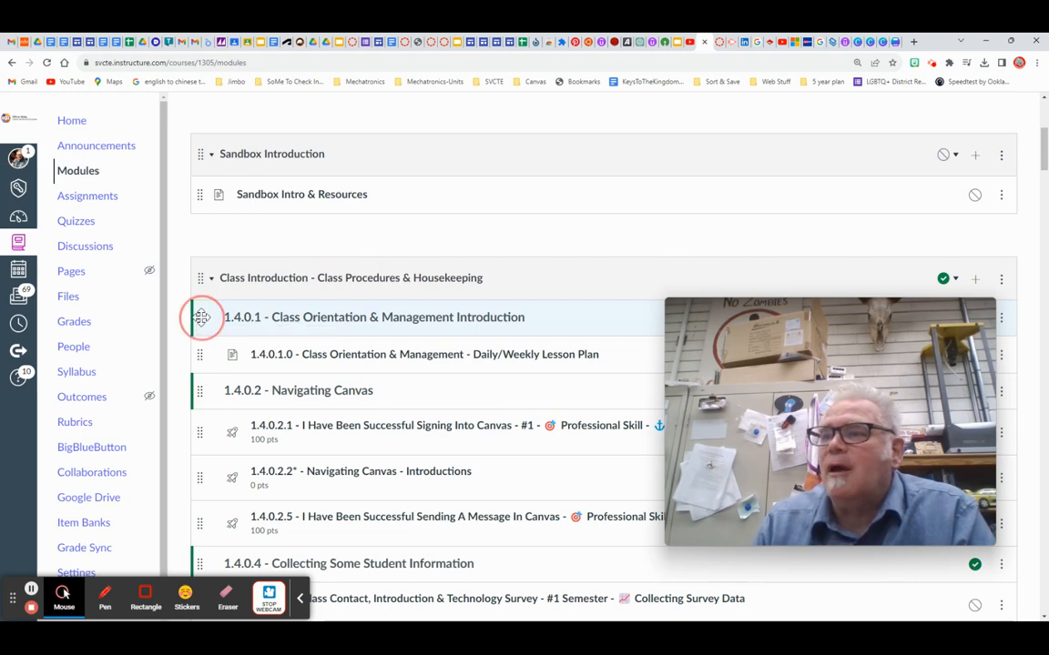
pyautogui.moveTo(201, 317); pyautogui.dragTo(285, 111)
pyautogui.scroll(-4, 290, 245)
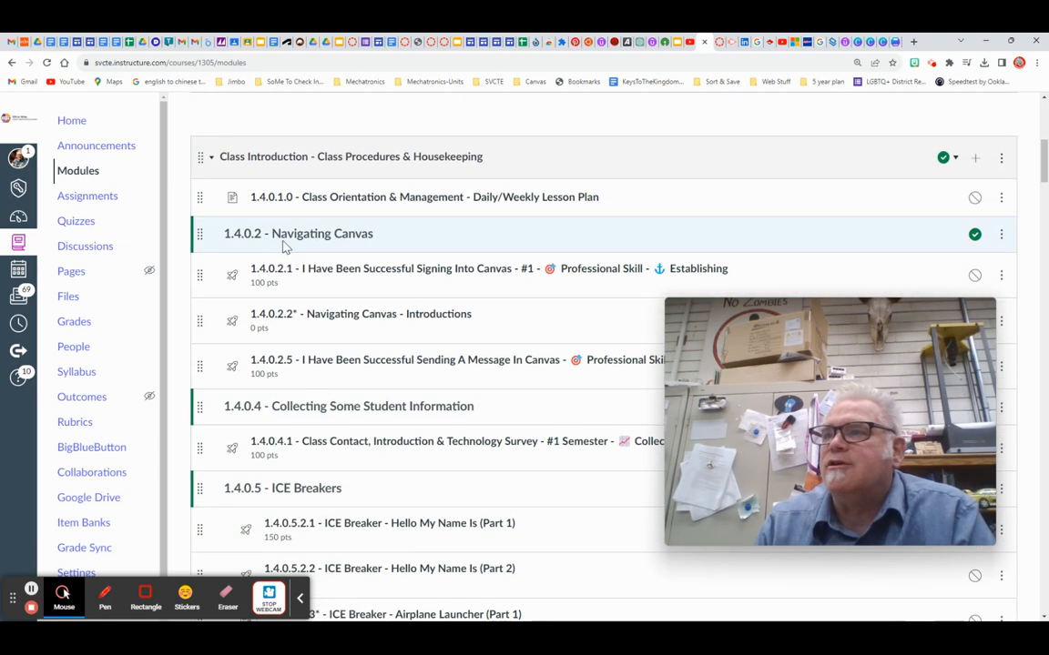
pyautogui.moveTo(200, 194); pyautogui.dragTo(234, 321)
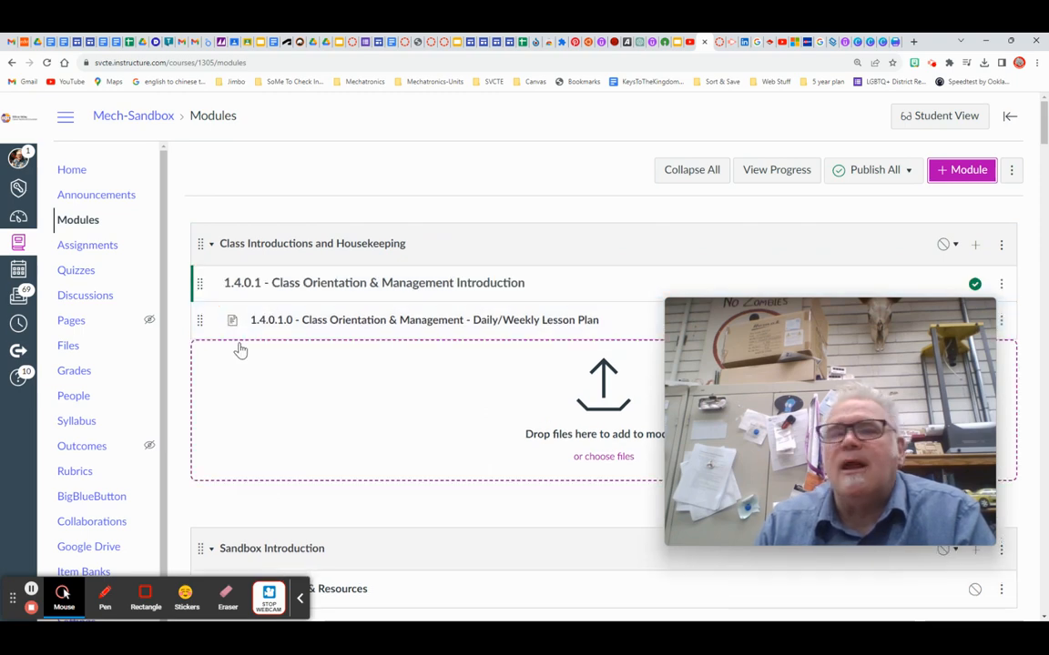
pyautogui.moveTo(853, 341); pyautogui.dragTo(639, 348)
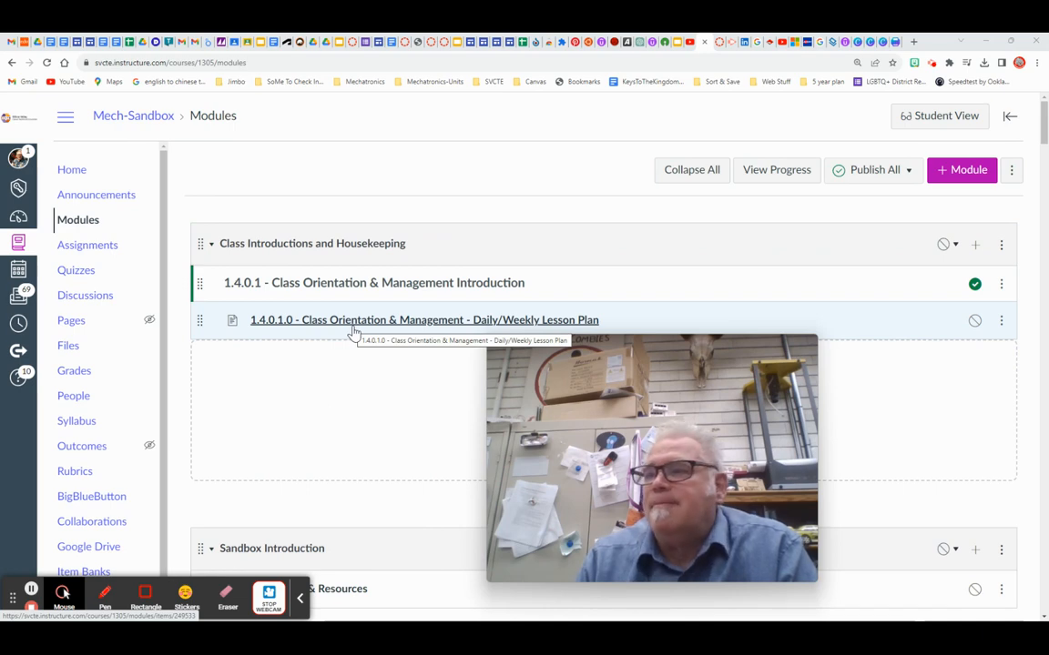
# - Move the 1.4.0.2 - Navigating Canvas header to the bottom of the Class Introductions and Housekeeping module
pyautogui.scroll(-5, 353, 333)
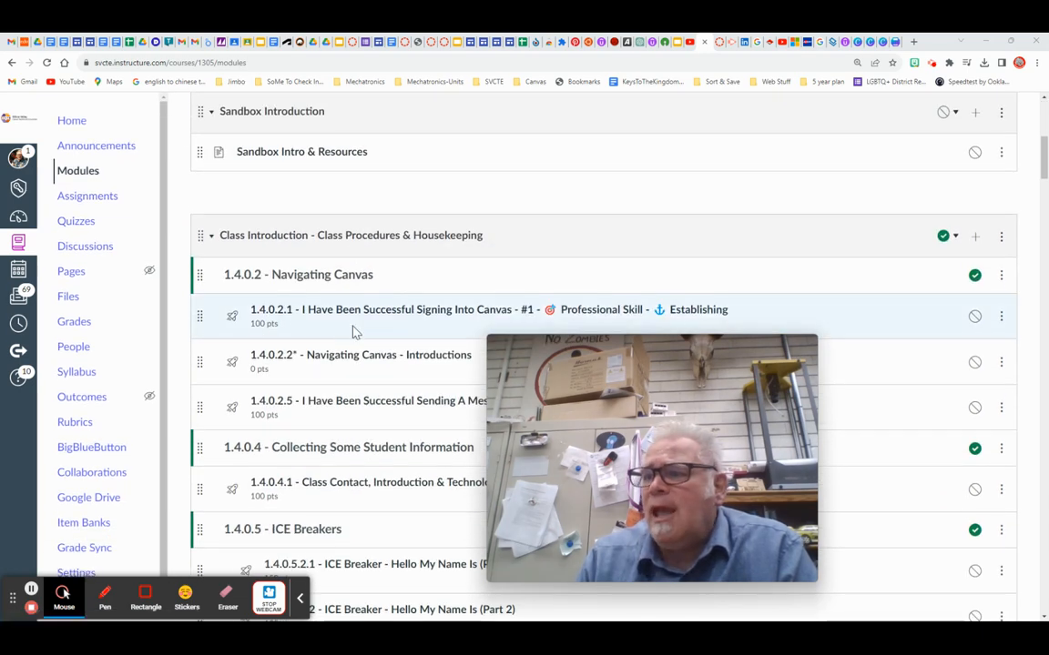
pyautogui.scroll(-1, 355, 331)
pyautogui.scroll(-1, 355, 332)
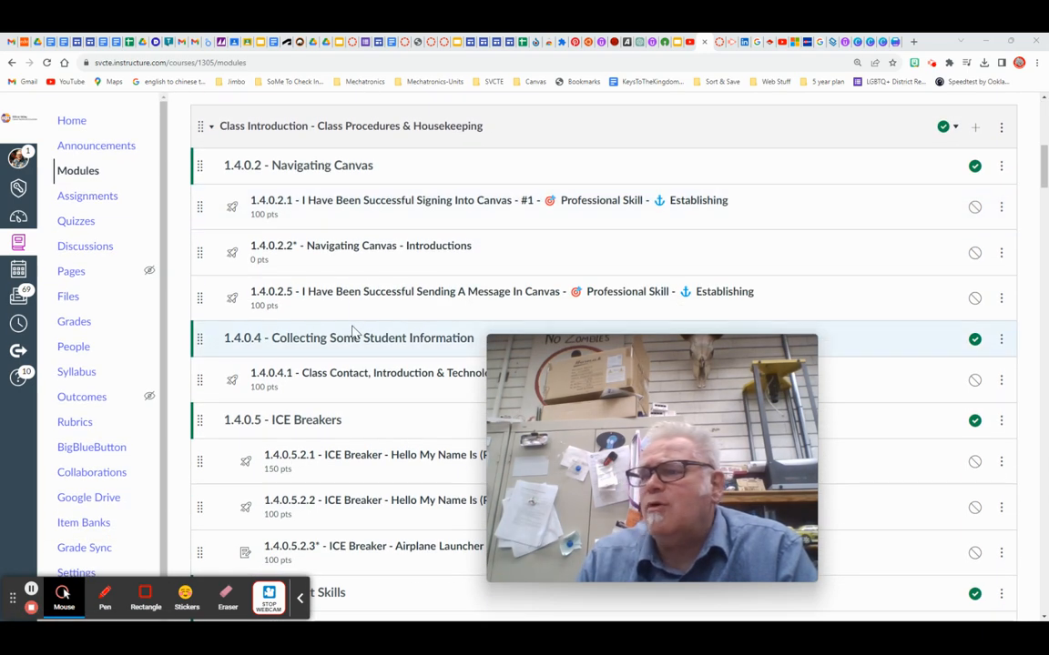
pyautogui.scroll(2, 355, 330)
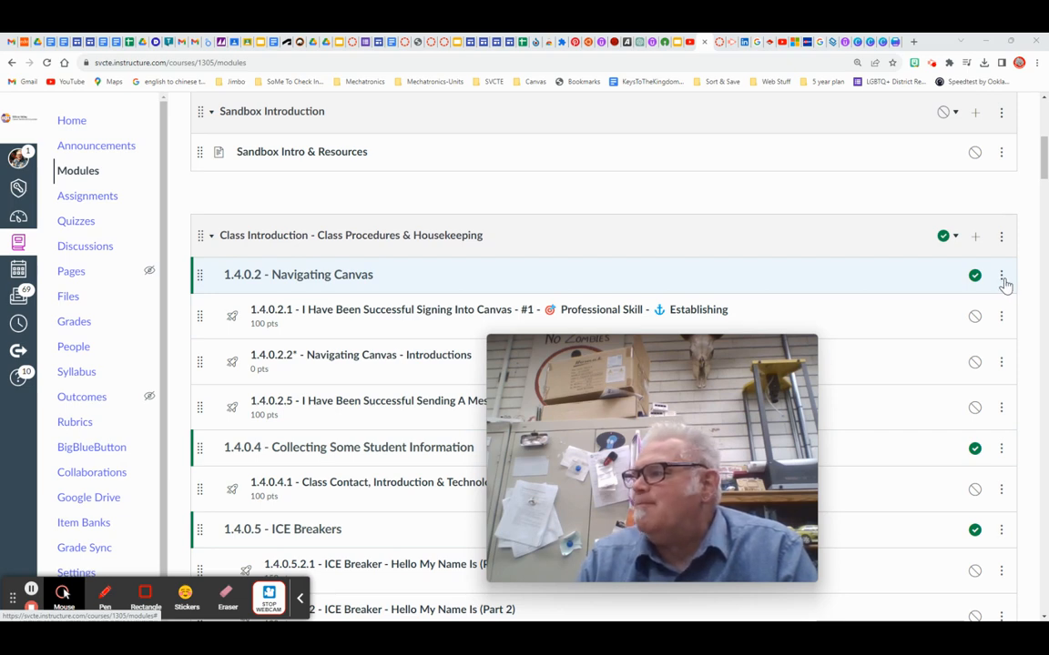
pyautogui.click(1001, 276)
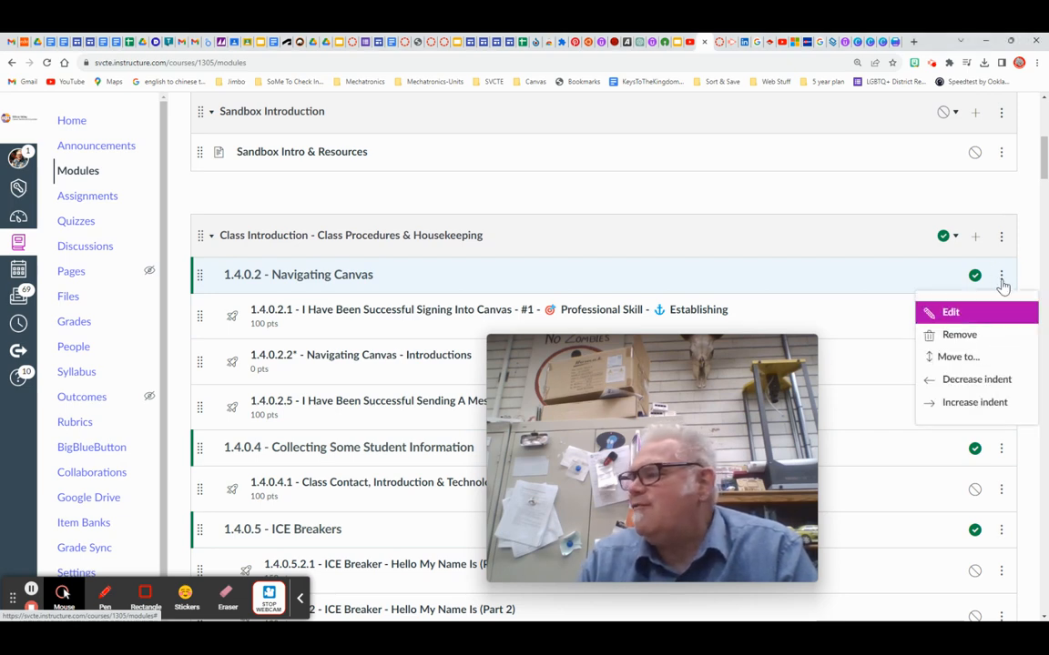
pyautogui.click(956, 357)
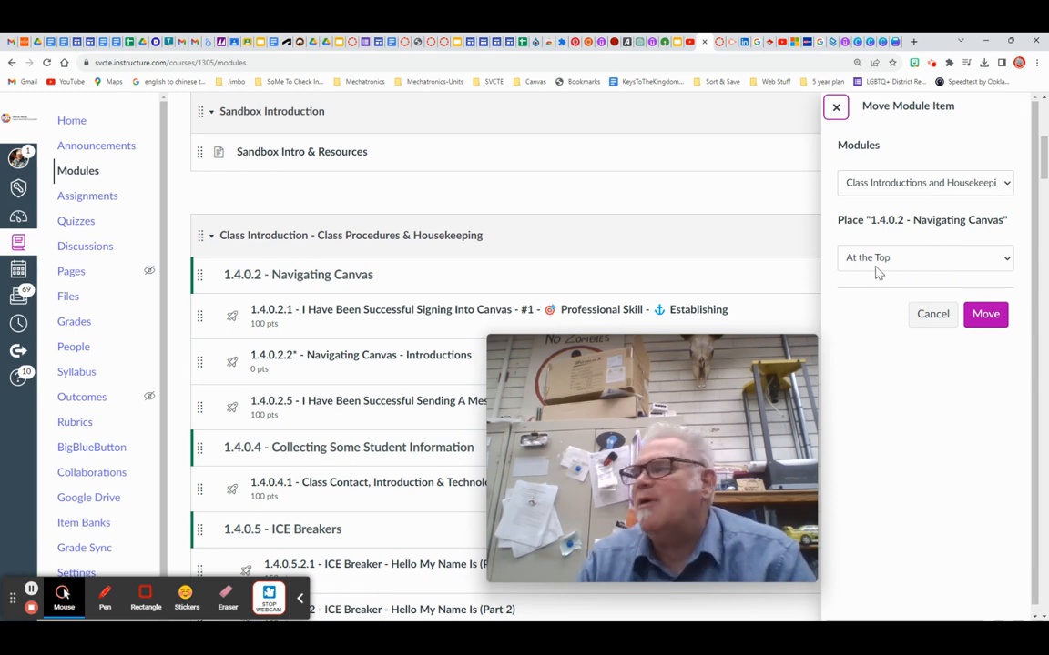
pyautogui.click(1008, 261)
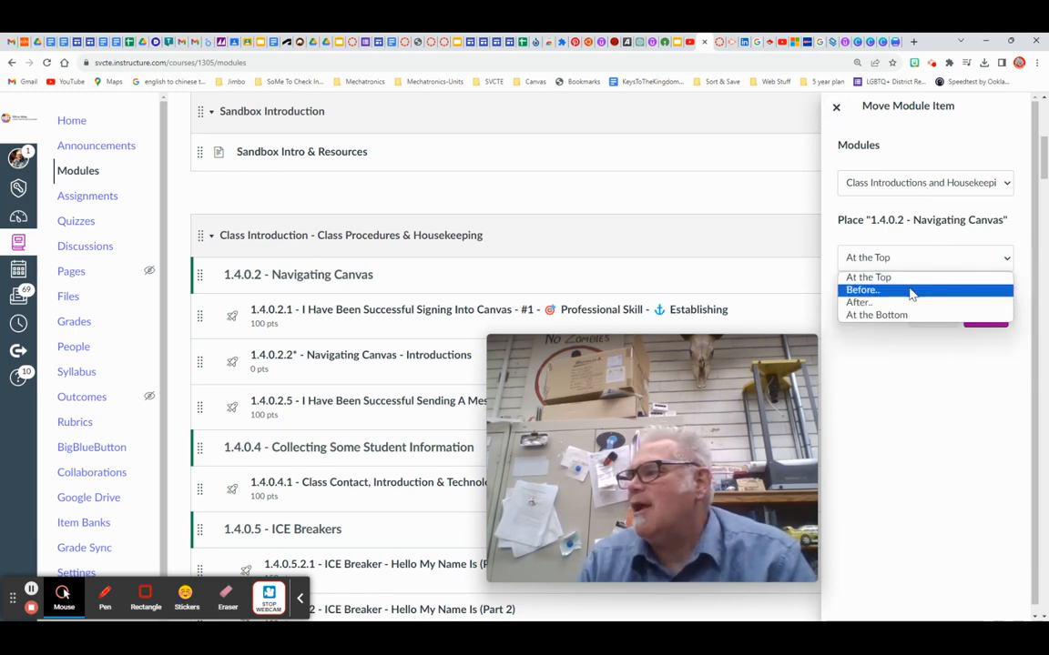
pyautogui.click(896, 315)
pyautogui.click(983, 318)
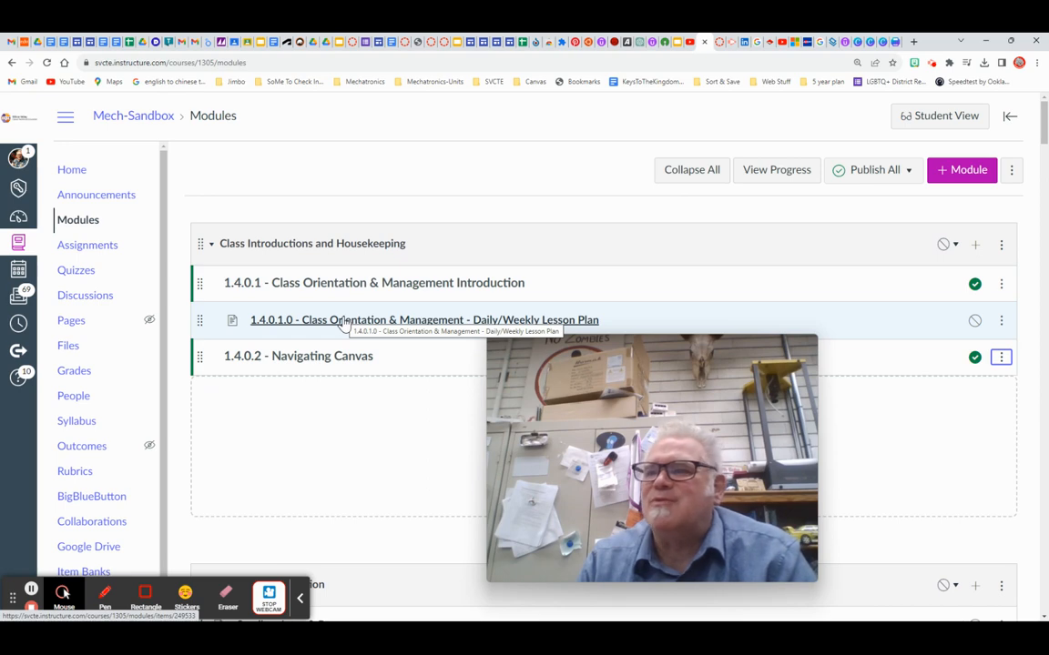
# - Move the 1.4.0.2.1 Signing Into Canvas assignment to the bottom of the Class Introductions and Housekeeping module
pyautogui.scroll(-5, 344, 323)
pyautogui.scroll(-2, 343, 323)
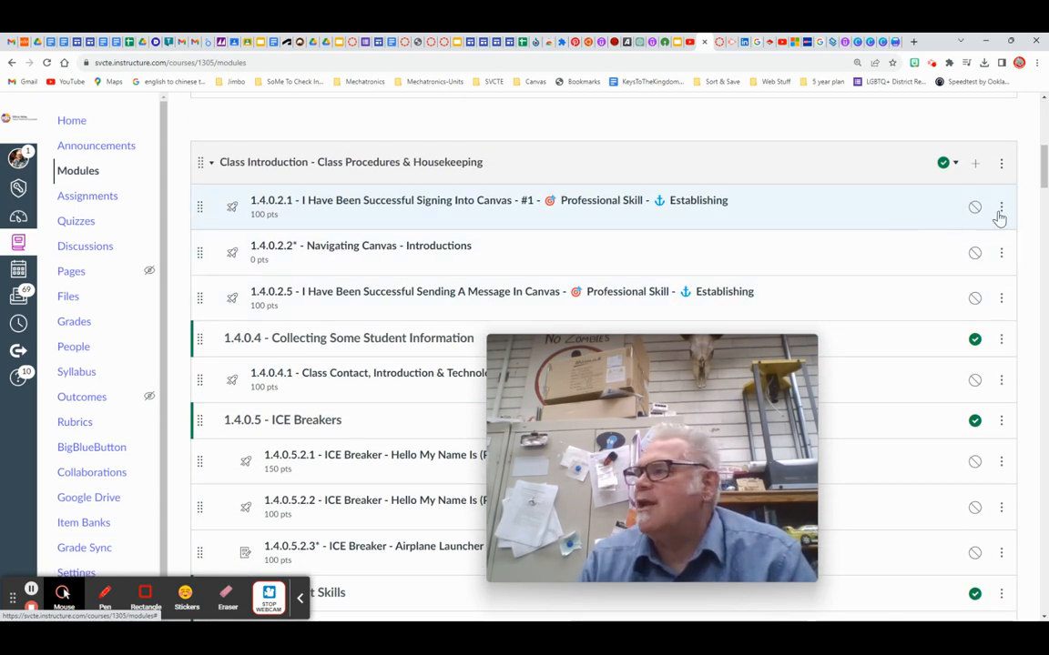
pyautogui.click(1001, 209)
pyautogui.click(948, 288)
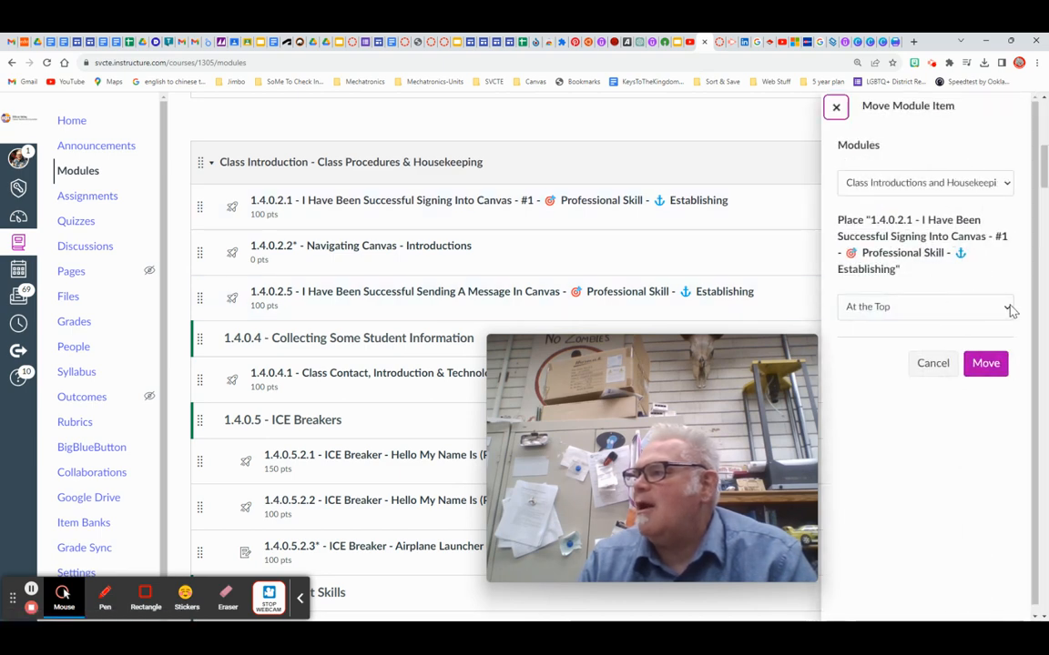
pyautogui.click(1008, 308)
pyautogui.click(889, 364)
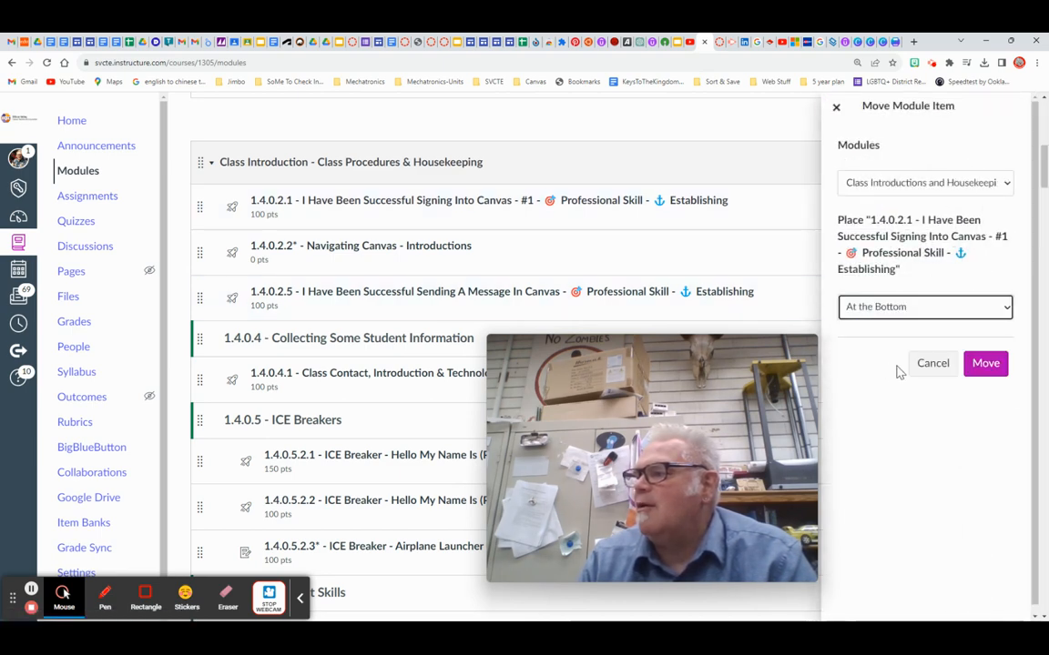
pyautogui.click(983, 364)
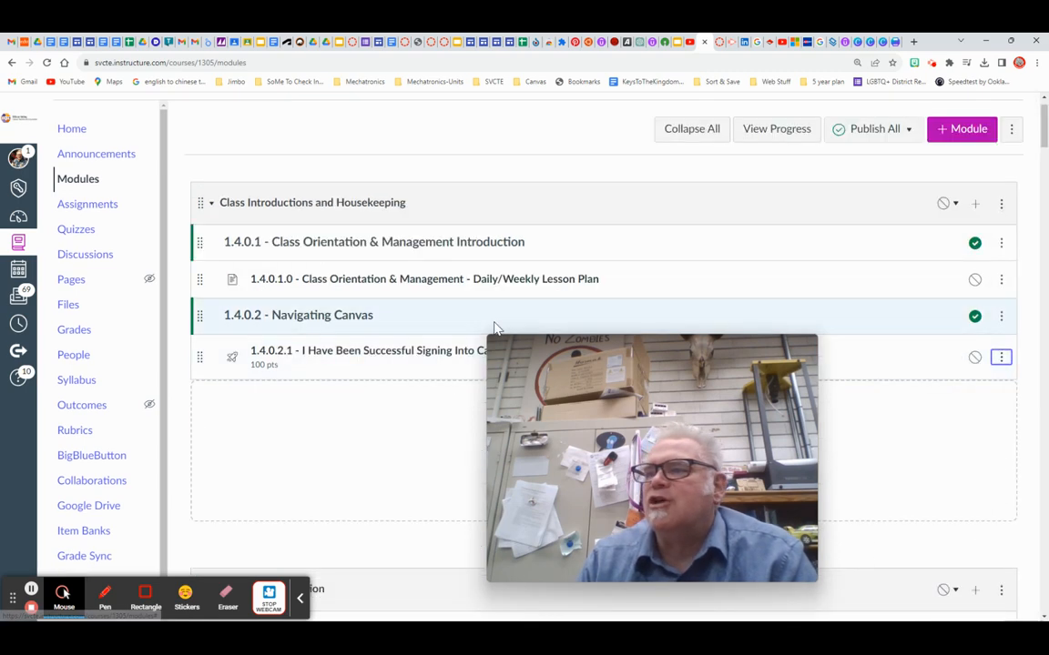
# - Collapse the Sandbox Introduction module to shorten the distance between the old and new introduction modules
pyautogui.scroll(1, 495, 329)
pyautogui.scroll(-1, 297, 403)
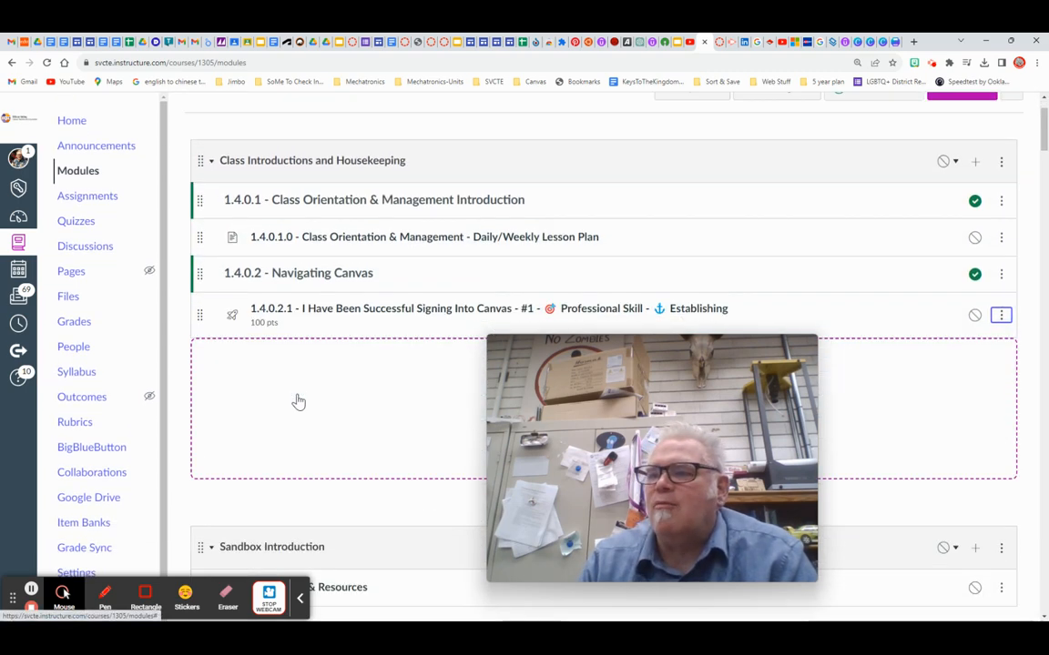
pyautogui.scroll(-5, 297, 403)
pyautogui.scroll(2, 299, 394)
pyautogui.scroll(-1, 299, 397)
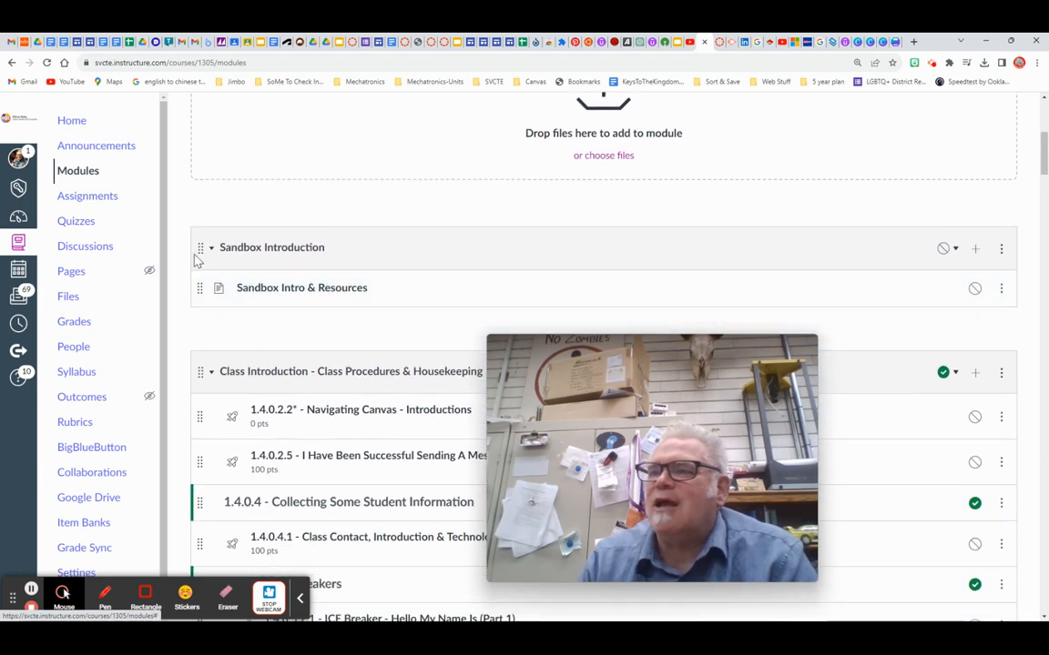
pyautogui.click(211, 249)
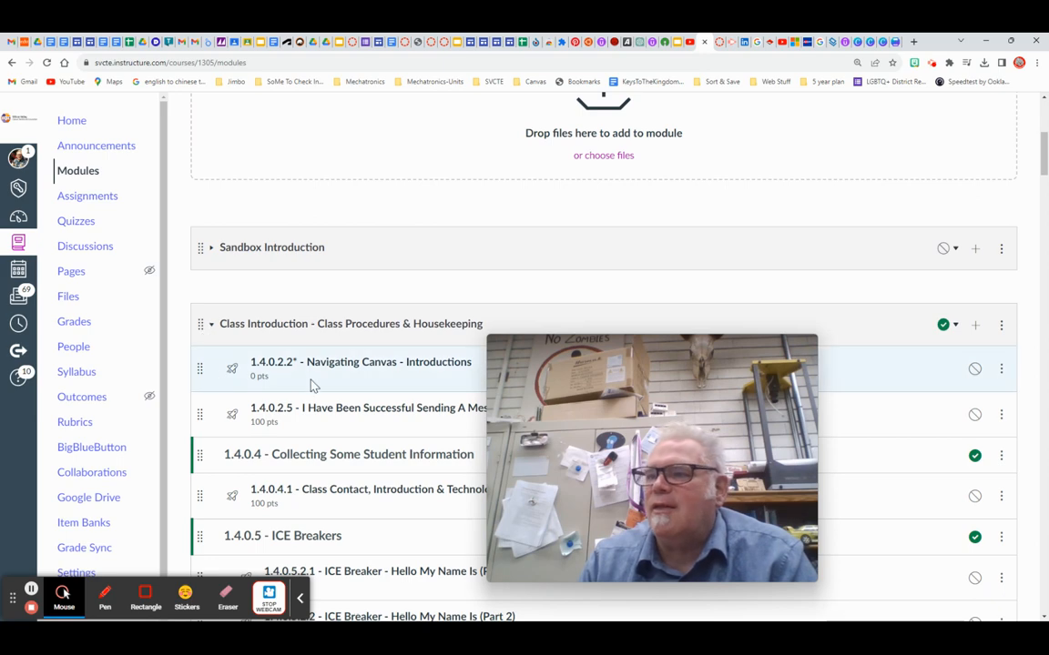
# - Move the 1.4.0.2.2* - Navigating Canvas - Introductions assignment into the Class Introductions and Housekeeping module, below 1.4.0.2.1
pyautogui.scroll(-1, 280, 341)
pyautogui.scroll(3, 311, 383)
pyautogui.scroll(-2, 313, 386)
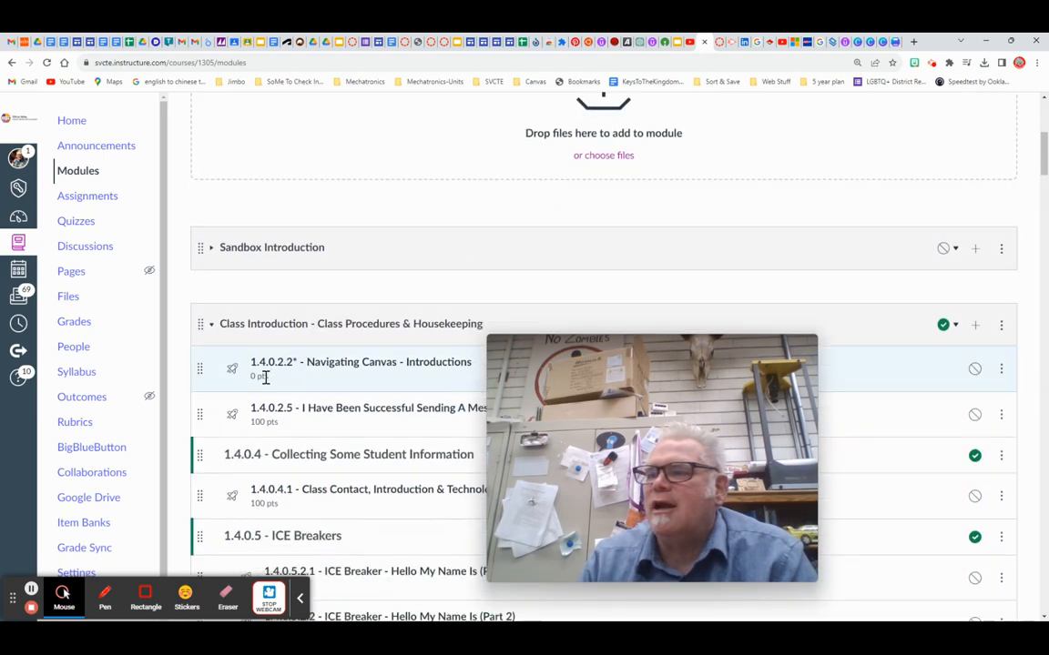
pyautogui.moveTo(200, 372); pyautogui.dragTo(230, 263)
pyautogui.scroll(-4, 209, 355)
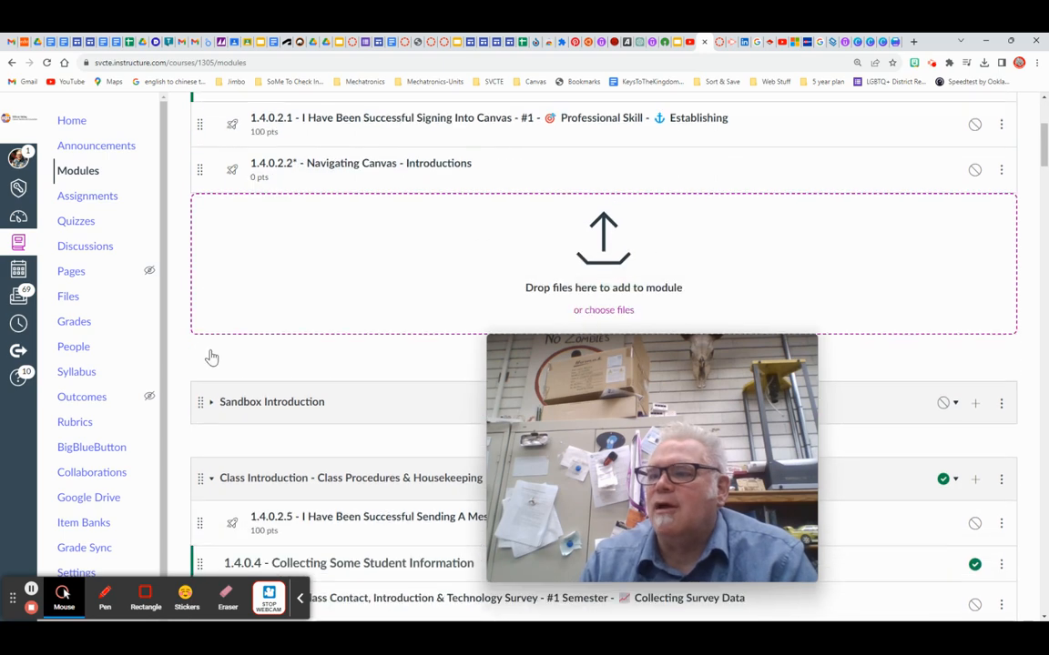
# - Look over the remaining imported modules and open the Copy To form for the Class Introductions and Housekeeping module
pyautogui.scroll(-4, 209, 356)
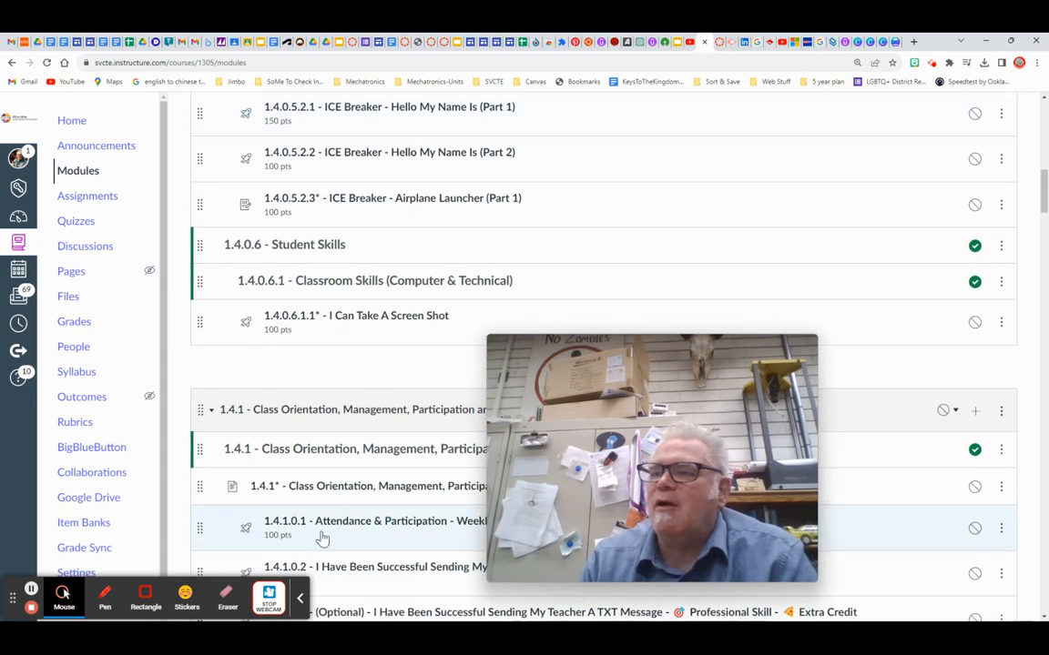
pyautogui.scroll(-3, 364, 450)
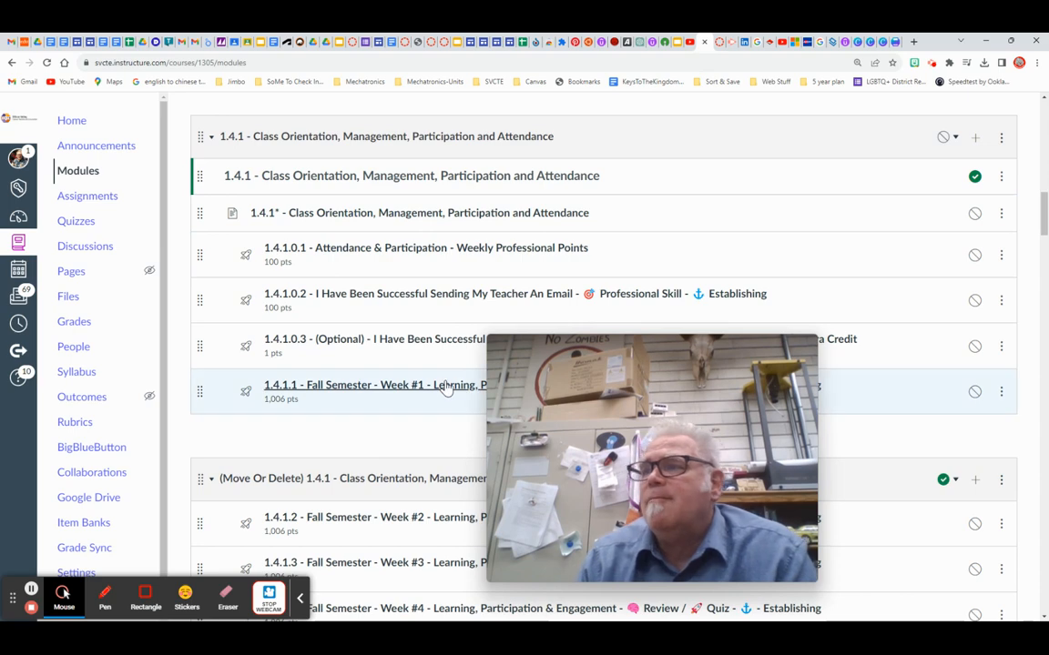
pyautogui.scroll(10, 445, 386)
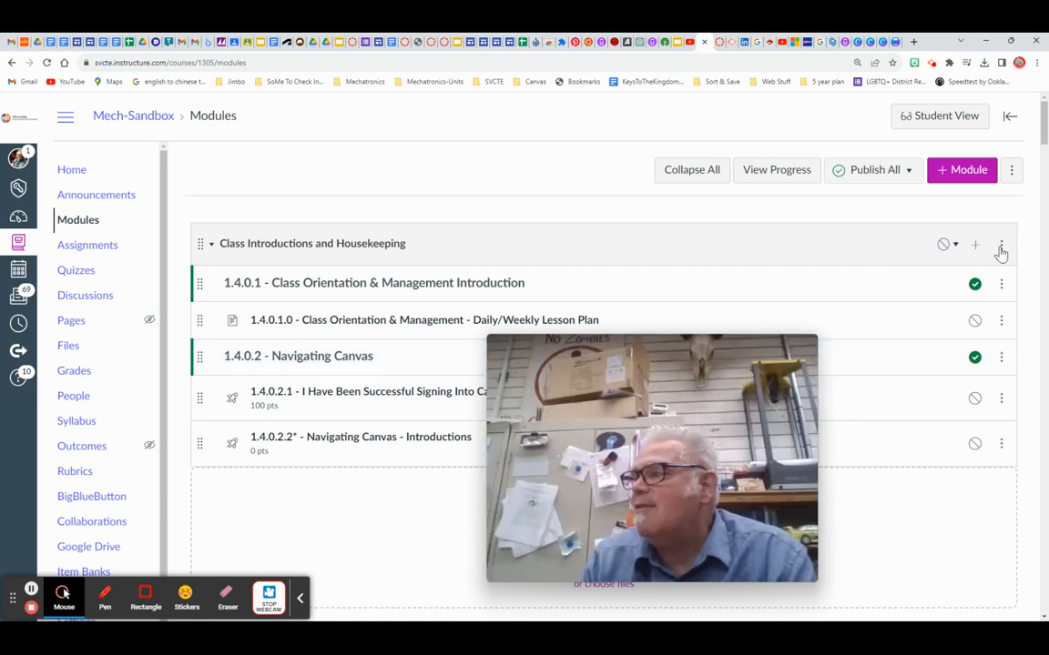
pyautogui.click(1000, 248)
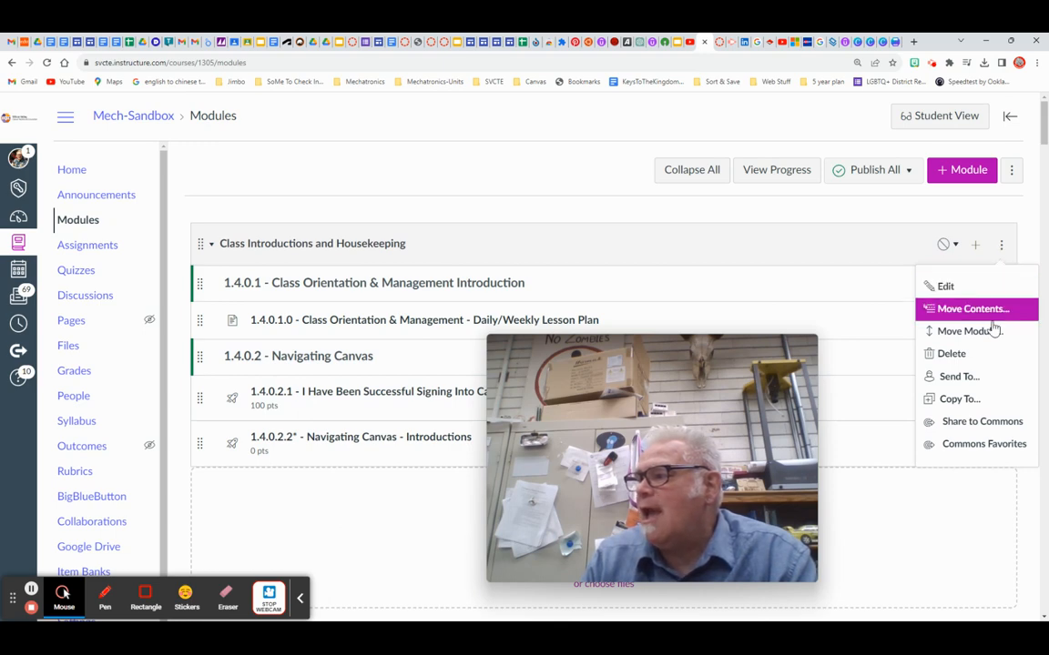
pyautogui.click(960, 403)
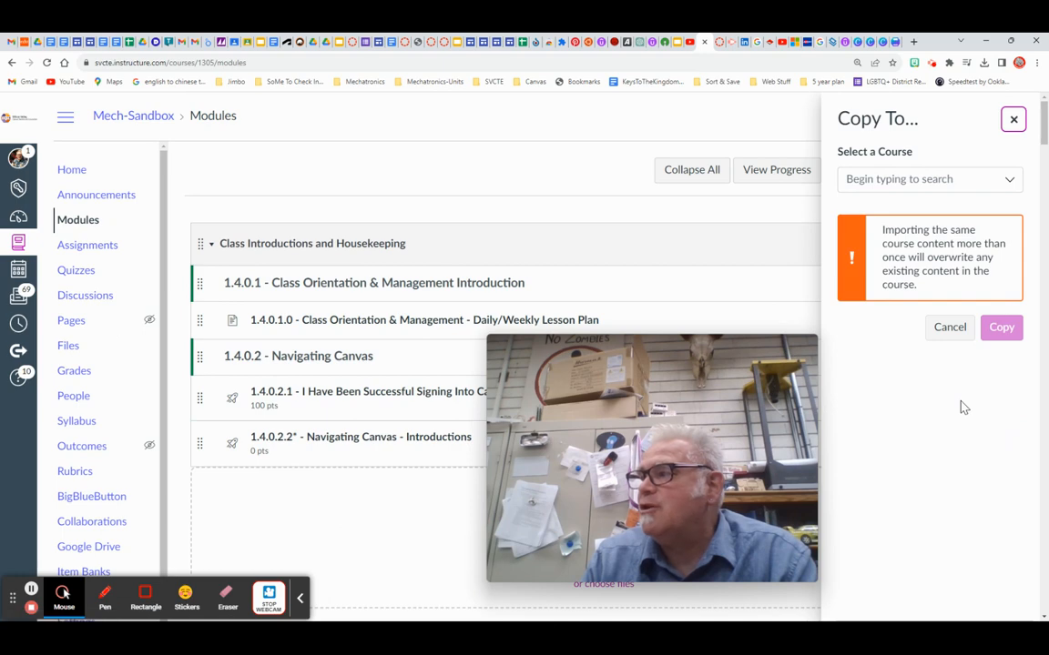
pyautogui.click(1013, 181)
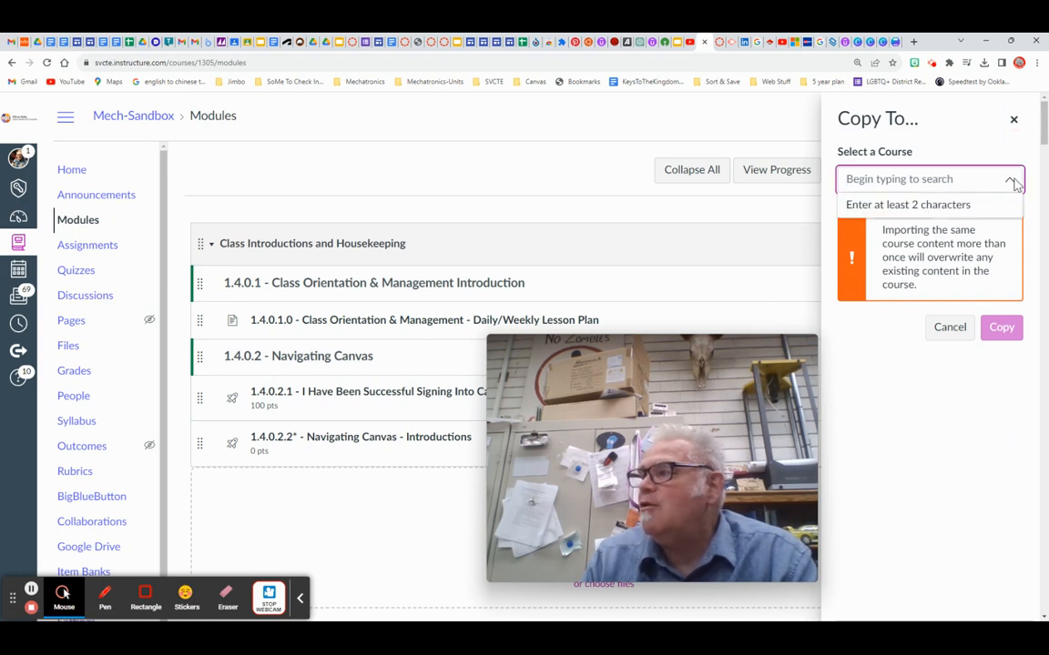
pyautogui.click(957, 179)
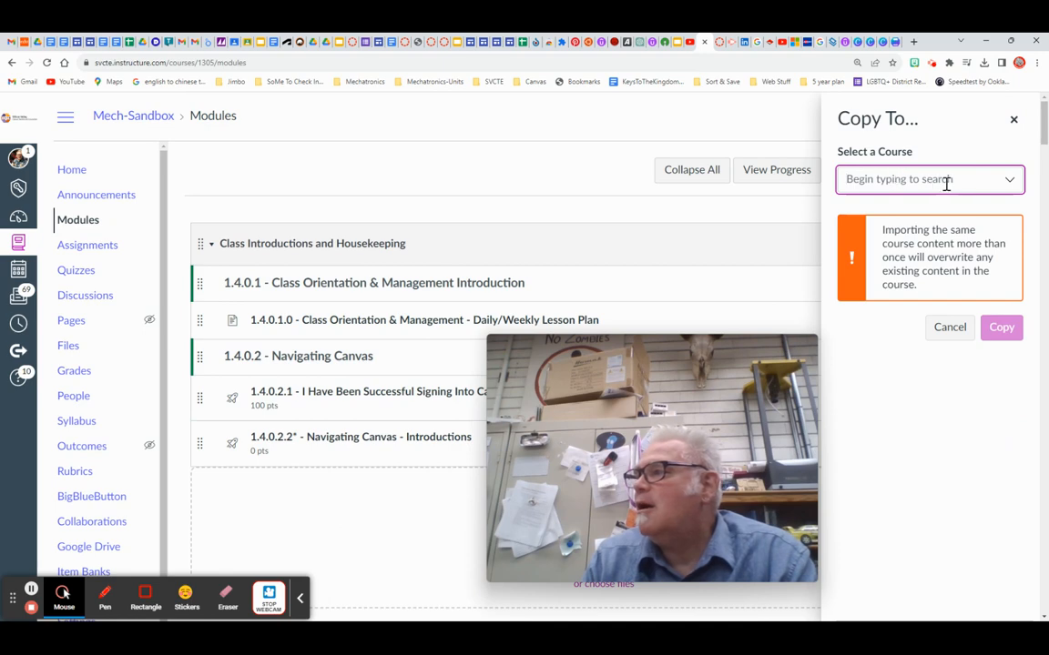
pyautogui.click(1010, 181)
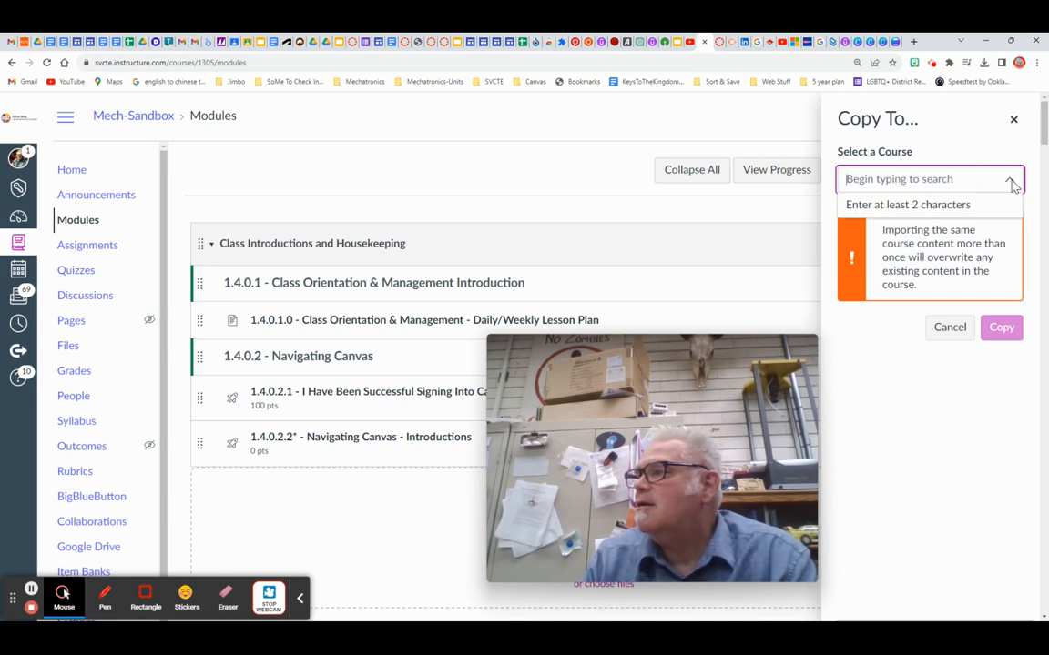
pyautogui.click(1010, 181)
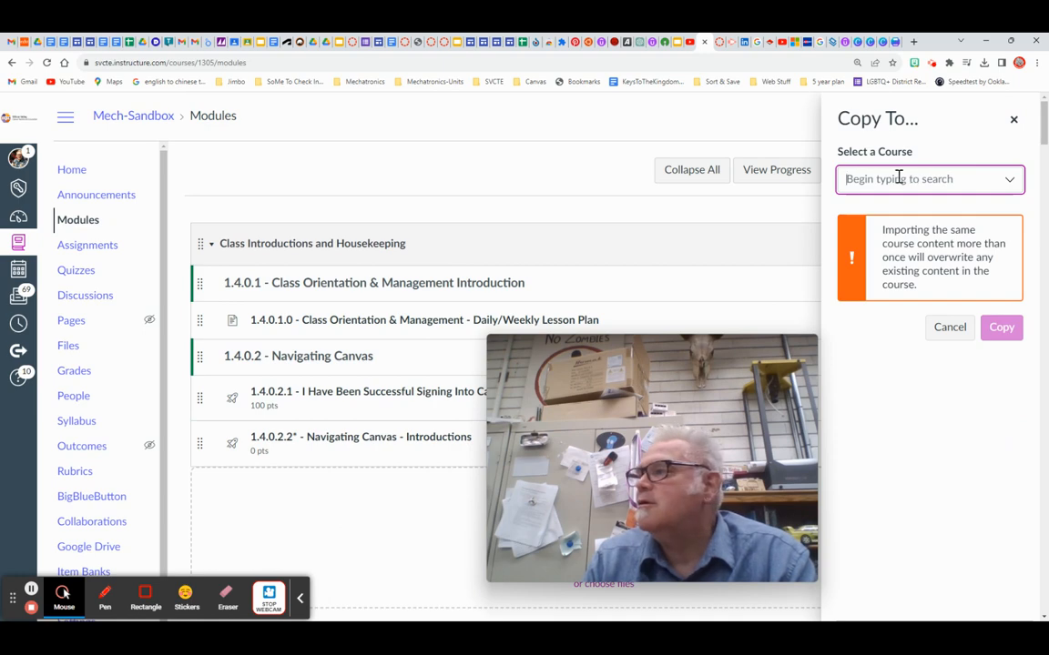
# - Search the destination courses for "Mech" and copy the module to the 2023/2024 Mechatronics Engineering - ENG101 course without a period number
pyautogui.write('Mech')
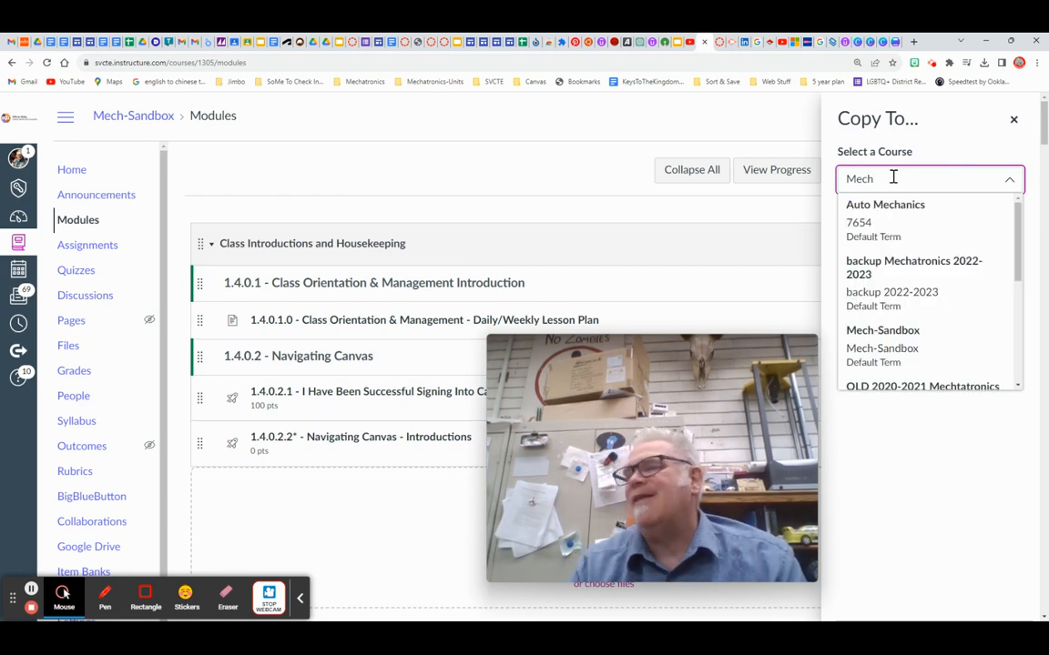
pyautogui.scroll(-1, 951, 262)
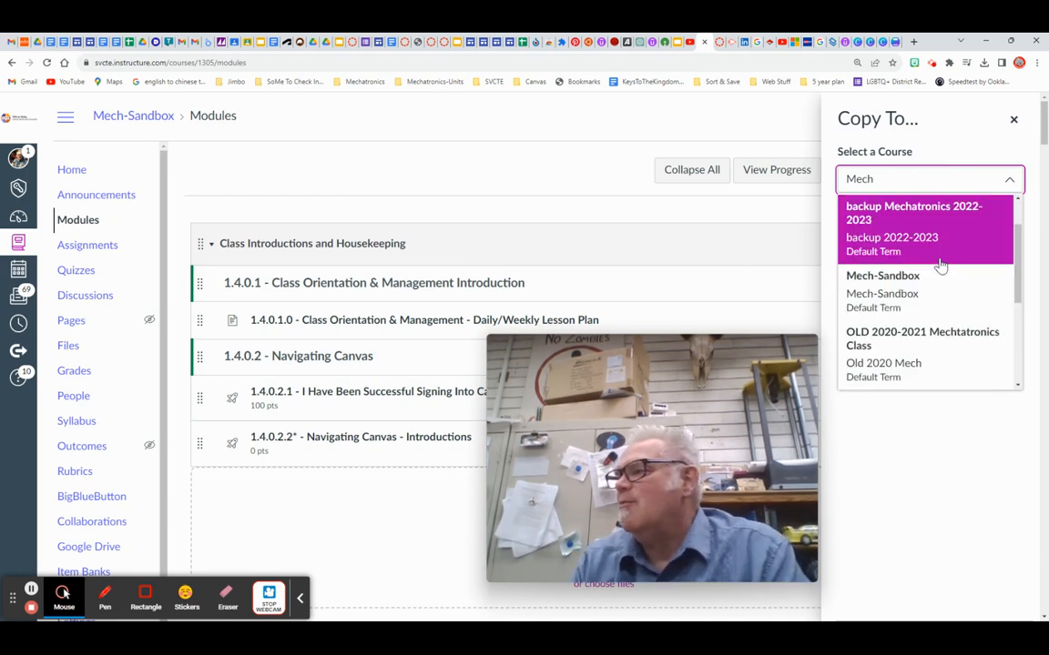
pyautogui.scroll(1, 939, 261)
pyautogui.scroll(-5, 940, 258)
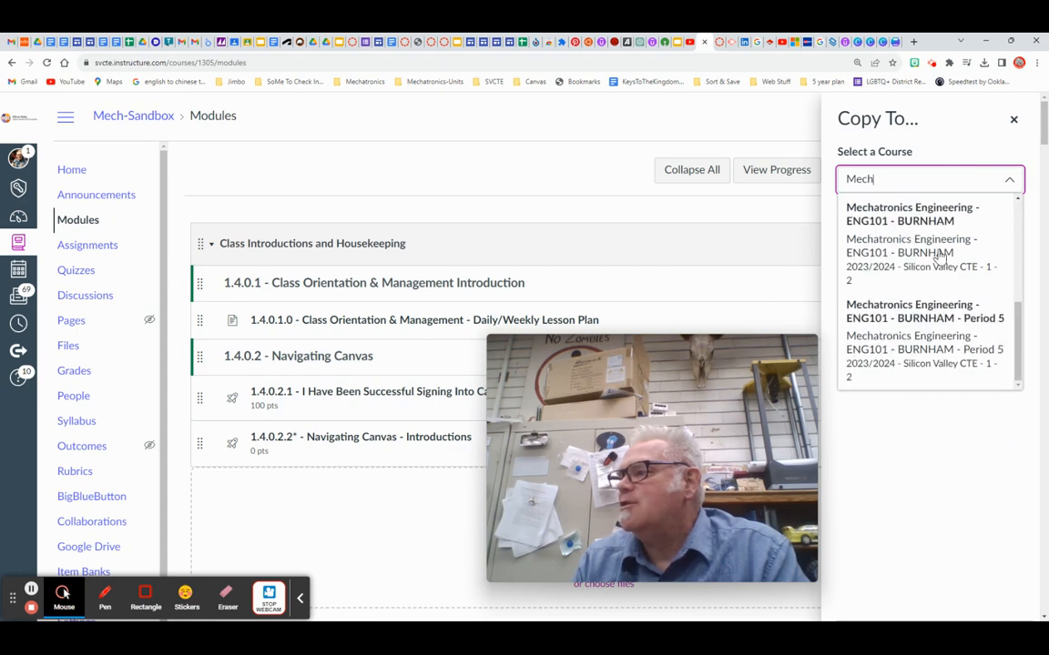
pyautogui.scroll(-2, 939, 257)
pyautogui.scroll(2, 939, 257)
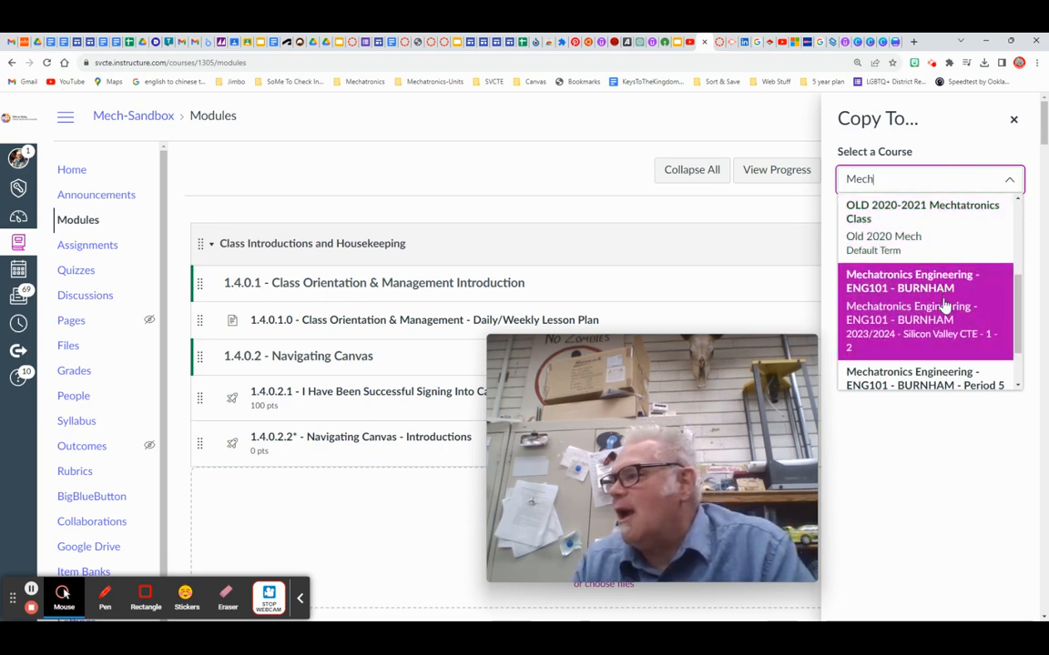
pyautogui.click(892, 284)
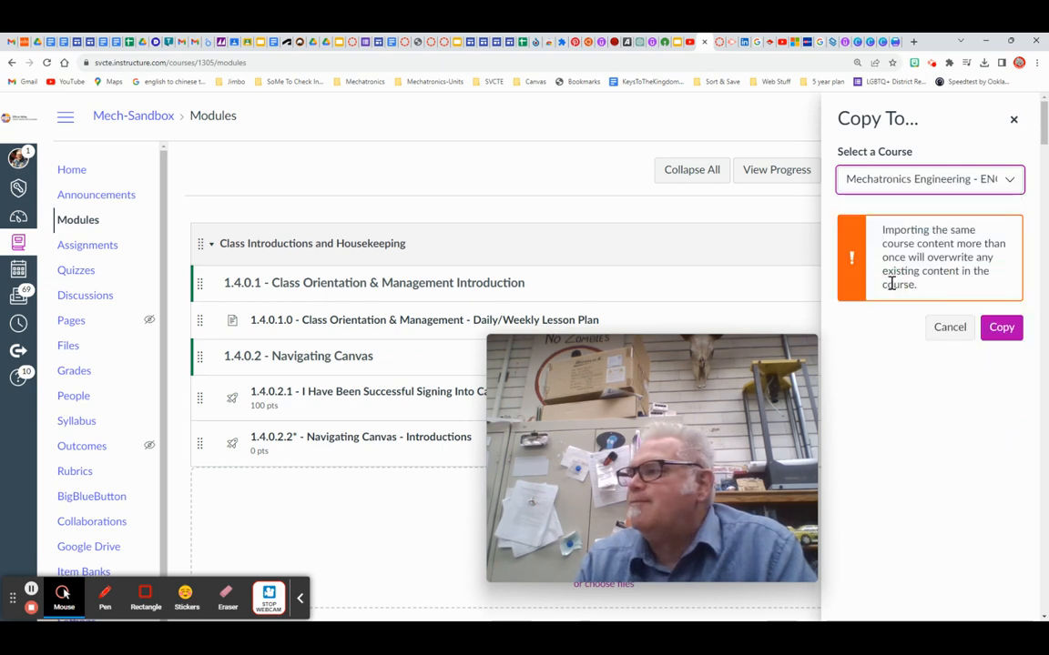
pyautogui.click(1000, 328)
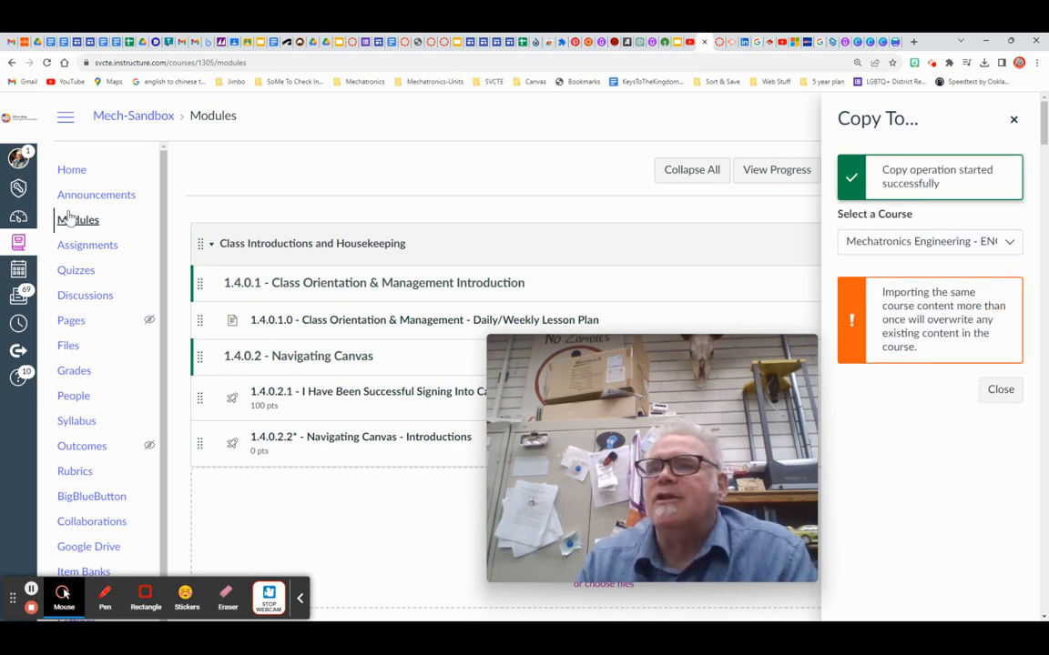
# - Open the Mechatronics Engineering - ENG101 course's Modules page and examine the copied Class Introductions and Housekeeping module
pyautogui.click(18, 216)
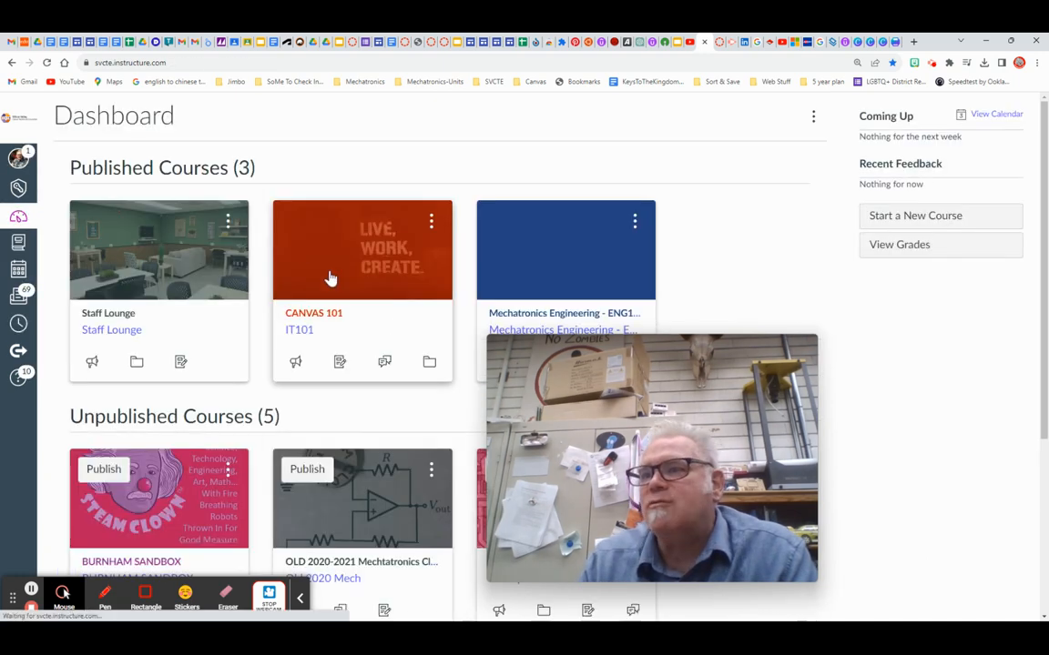
pyautogui.scroll(-4, 401, 316)
pyautogui.scroll(4, 404, 314)
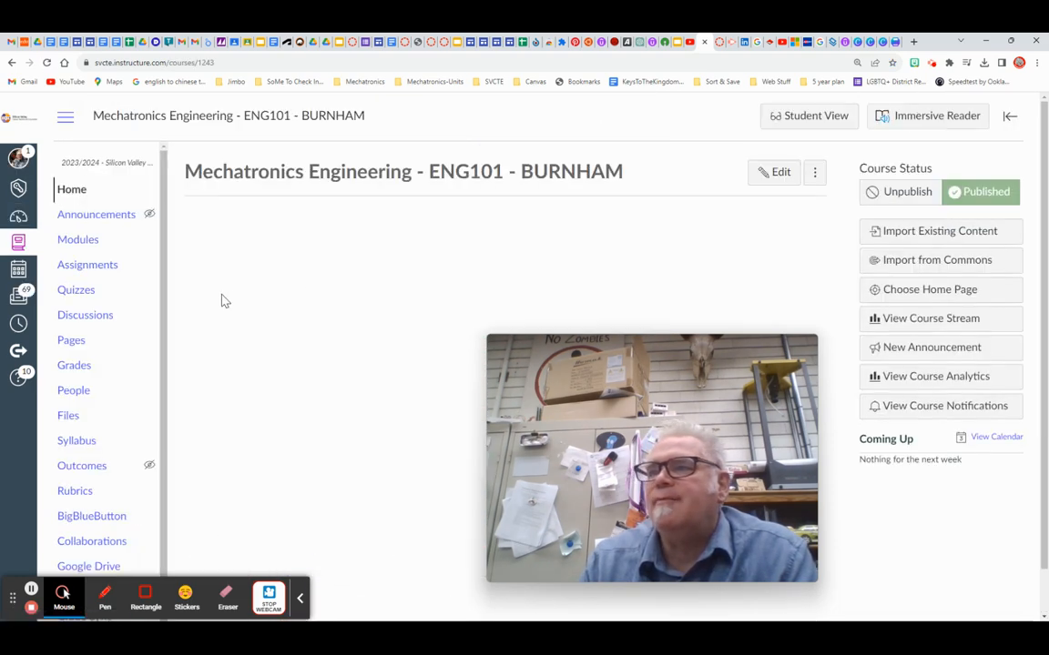
pyautogui.click(80, 242)
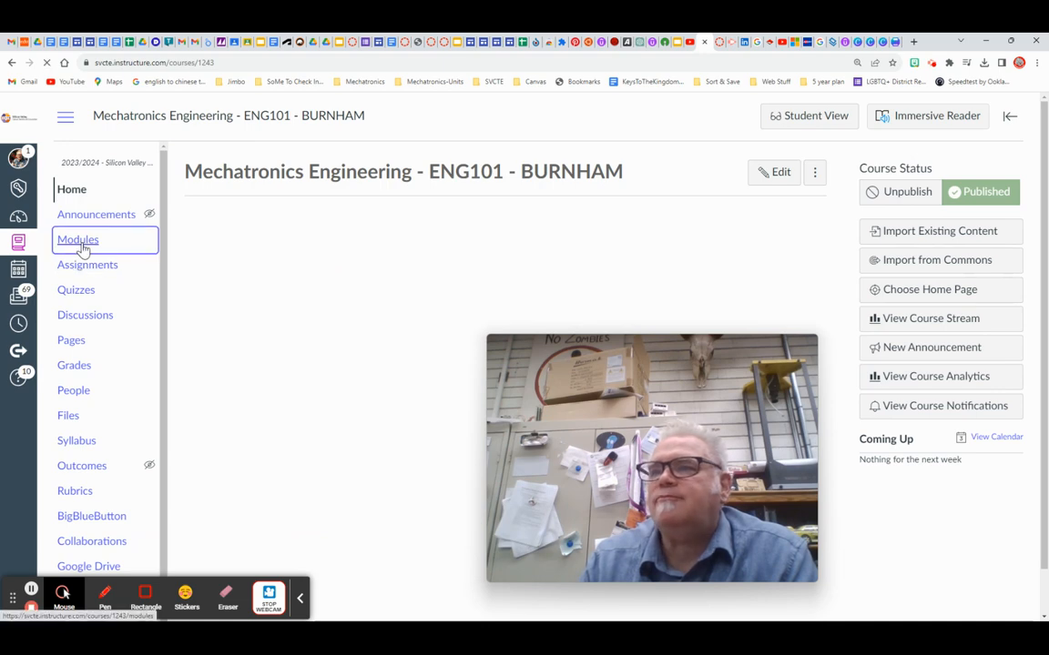
pyautogui.scroll(-3, 398, 315)
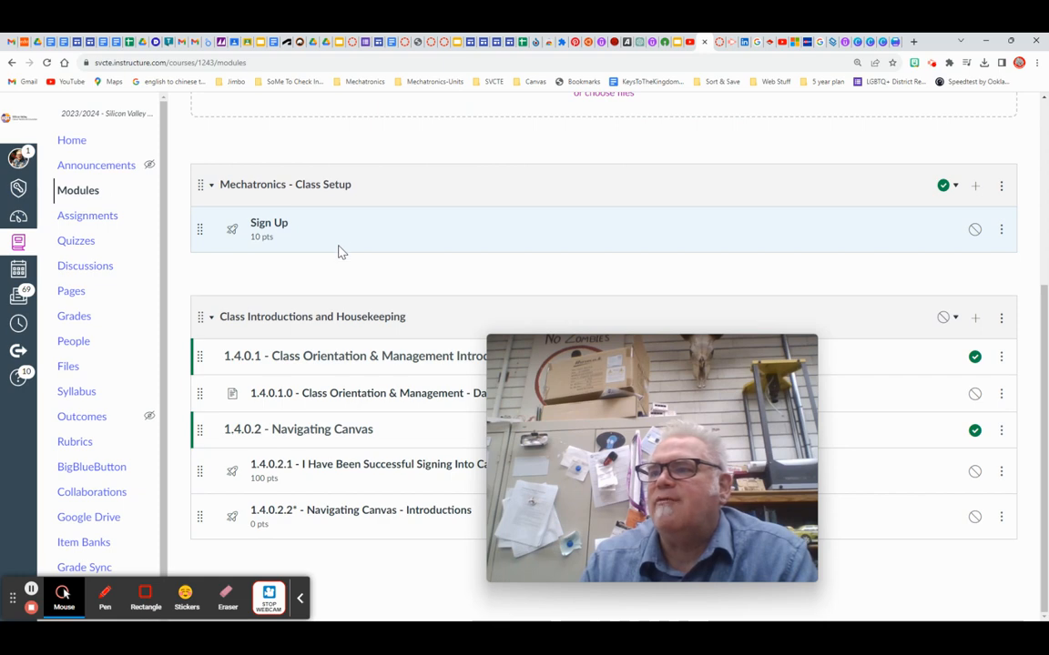
pyautogui.scroll(1, 319, 351)
pyautogui.scroll(-1, 319, 350)
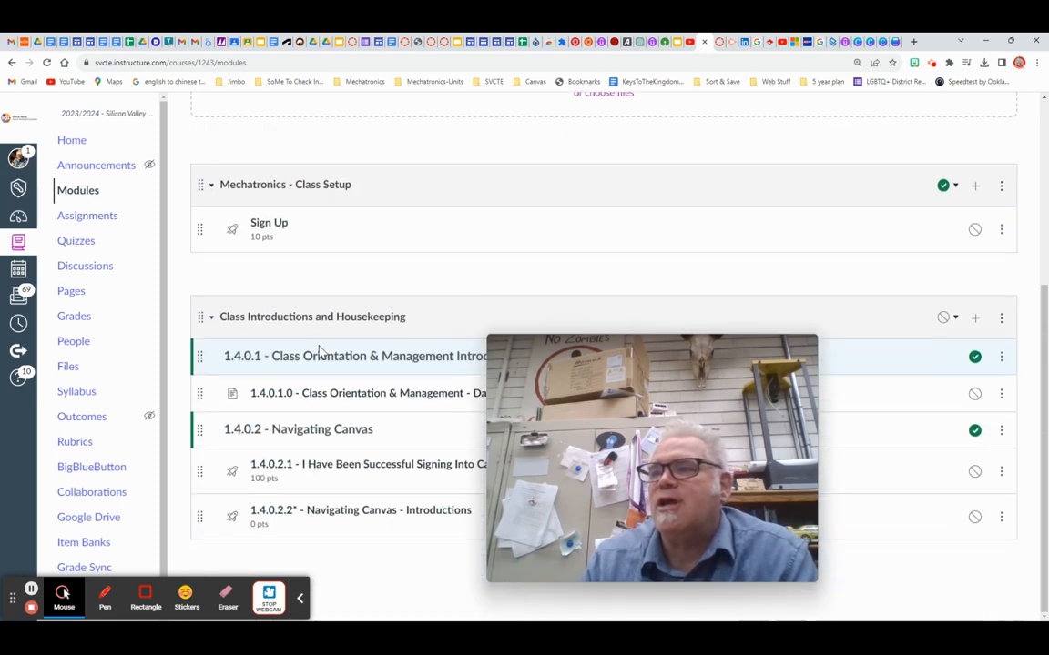